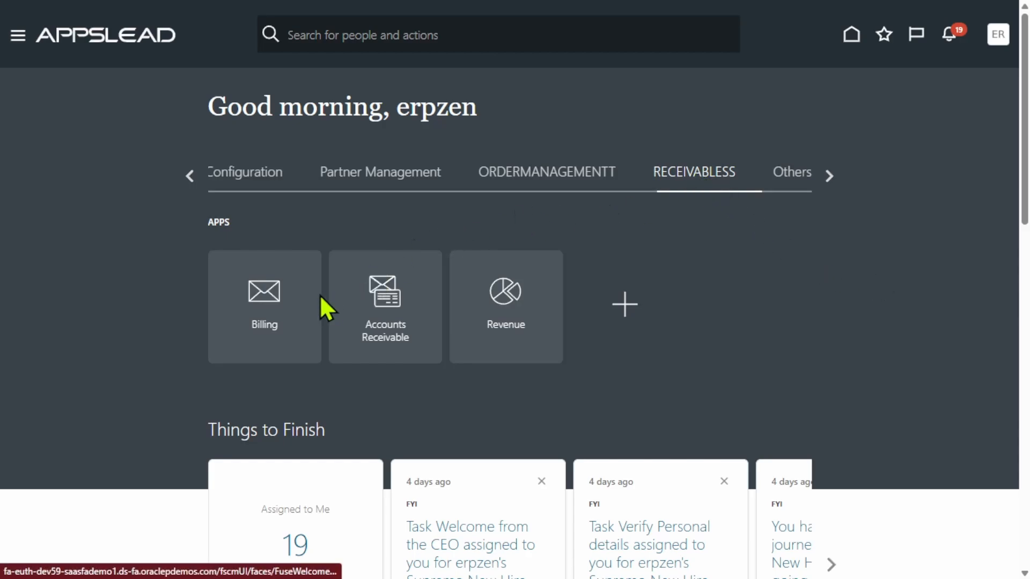
Start a new transaction from the Billing work area and set its transaction class to Credit memo
click(252, 301)
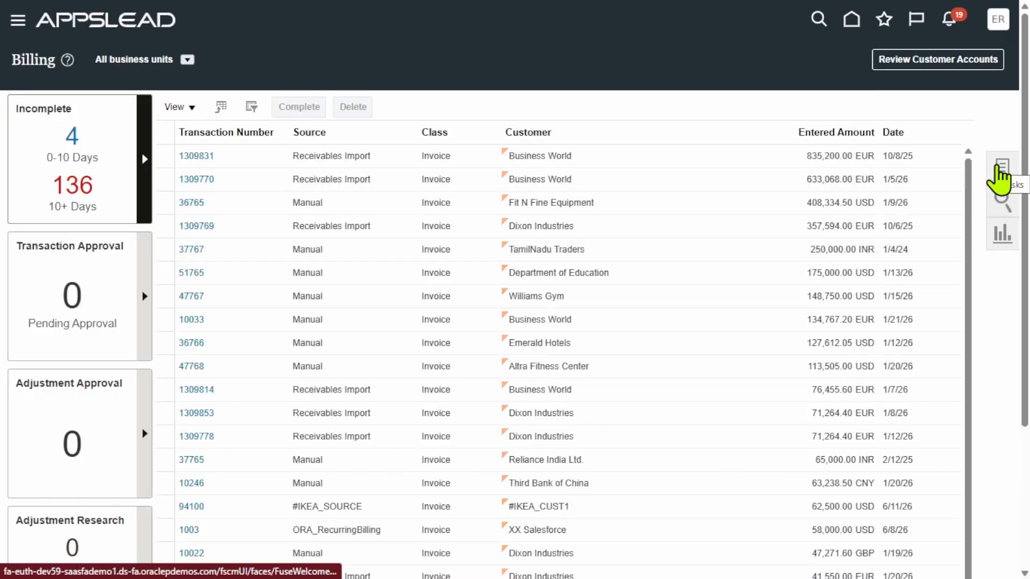
click(999, 167)
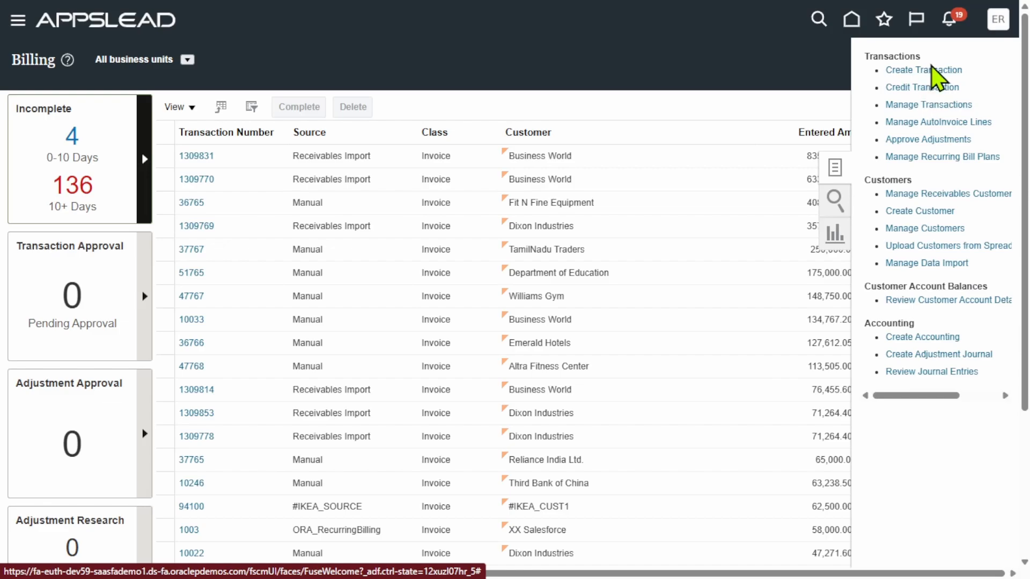
click(932, 70)
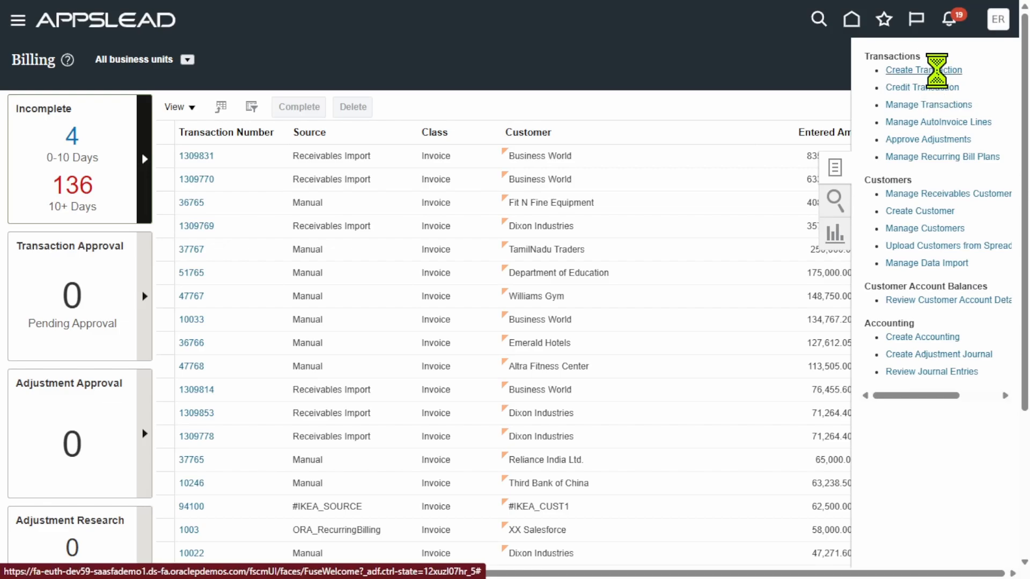
click(217, 135)
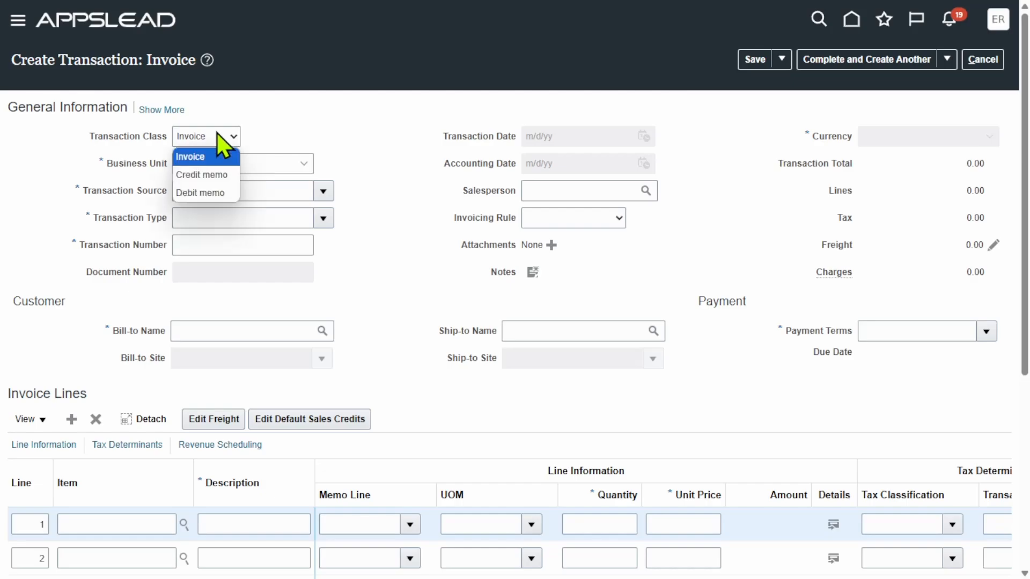
click(213, 184)
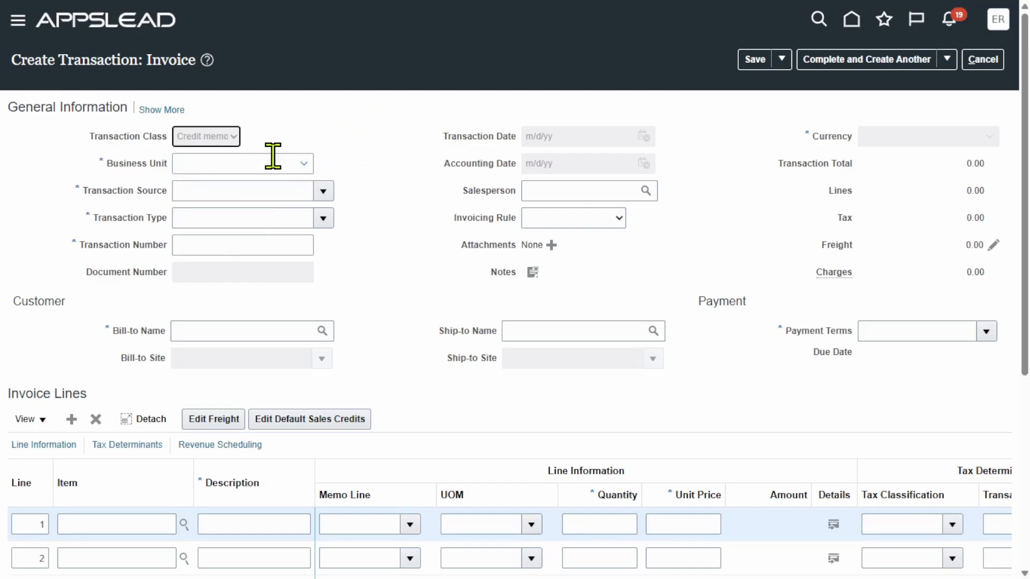
Set the credit memo's business unit to CAB USA Business Unit1 and its transaction type to Credit Memo
click(305, 164)
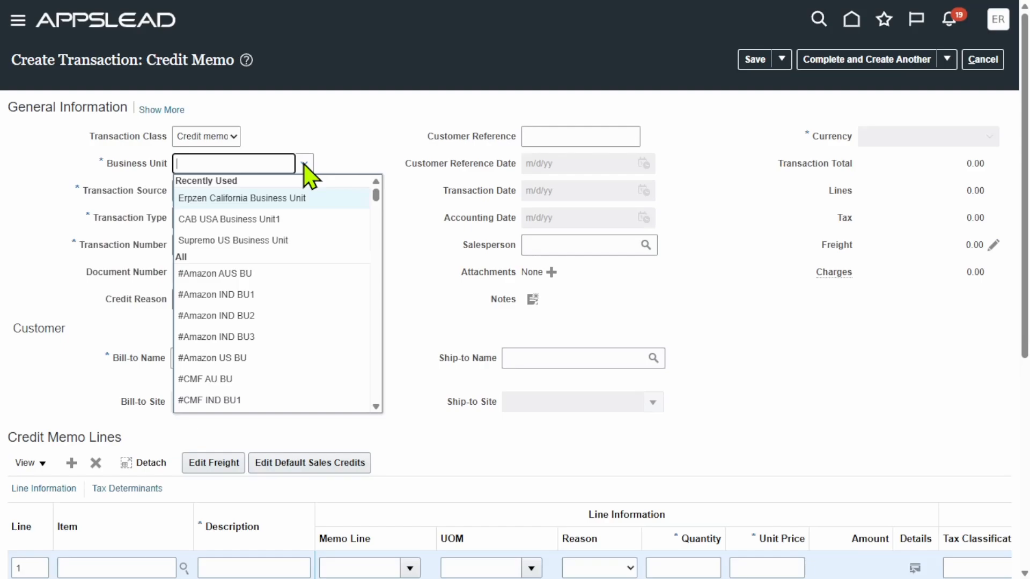
click(282, 219)
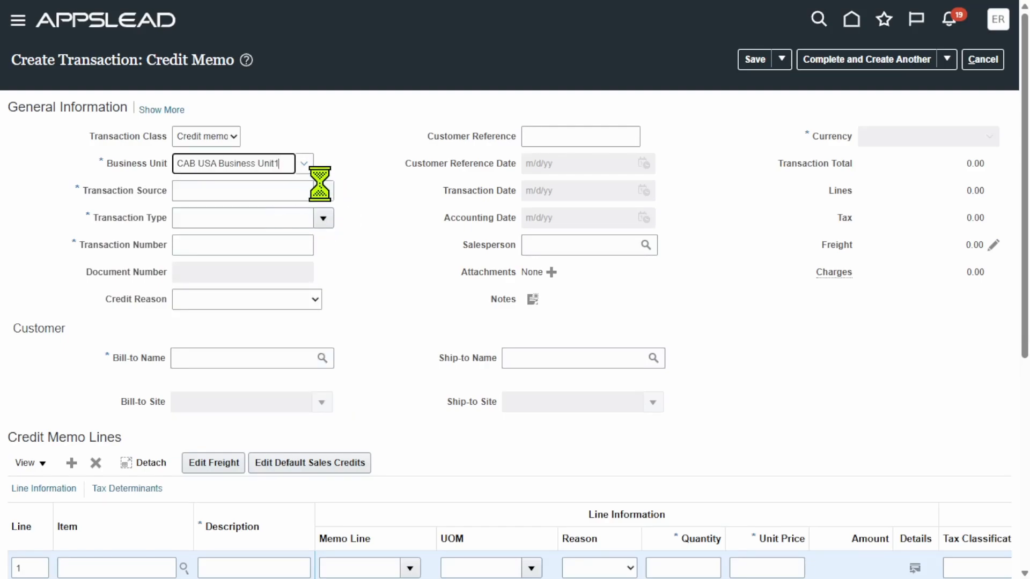
click(323, 220)
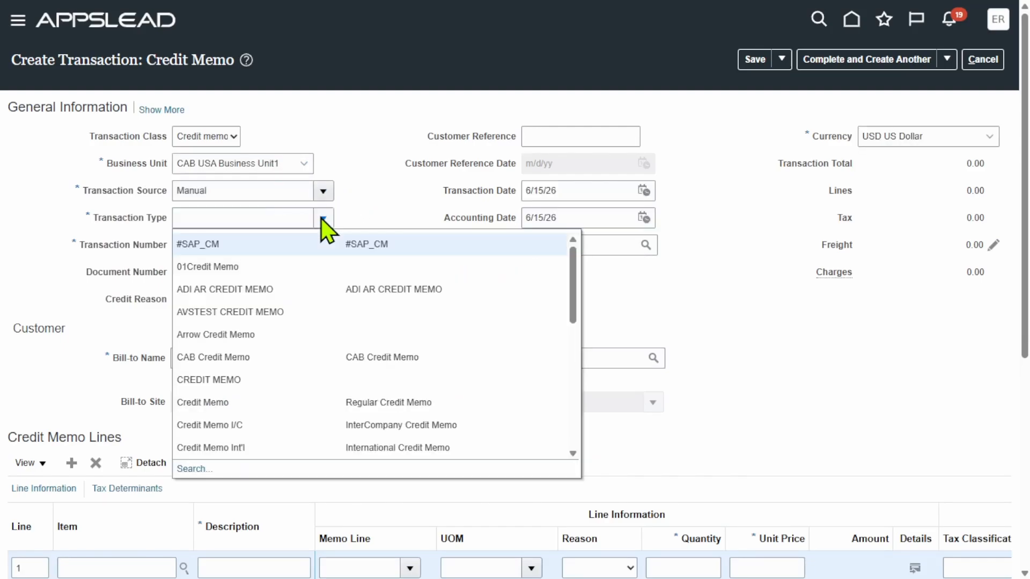
click(252, 408)
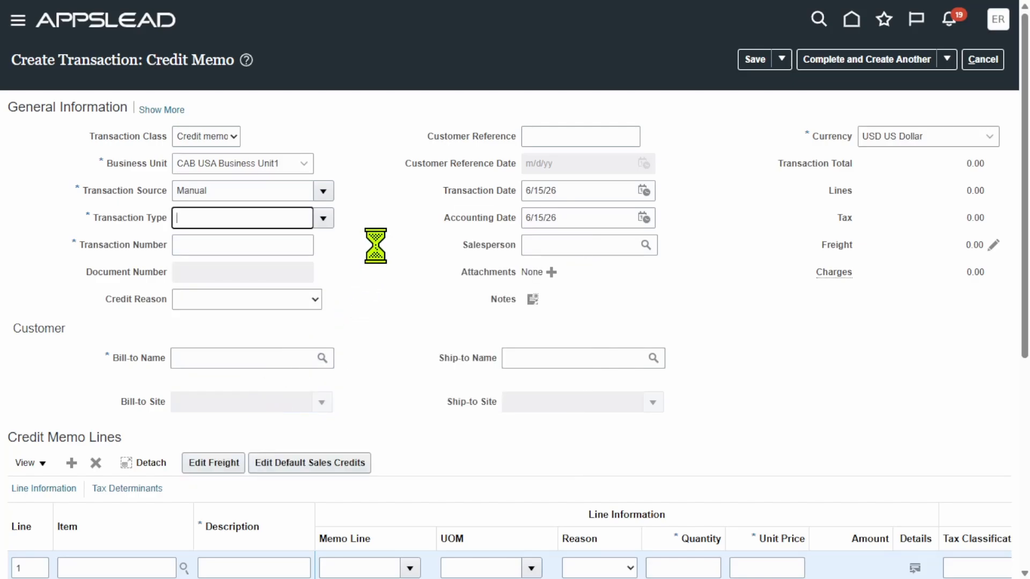
Keep Manual as the credit memo's transaction source and enter 3456 as the transaction number
click(324, 191)
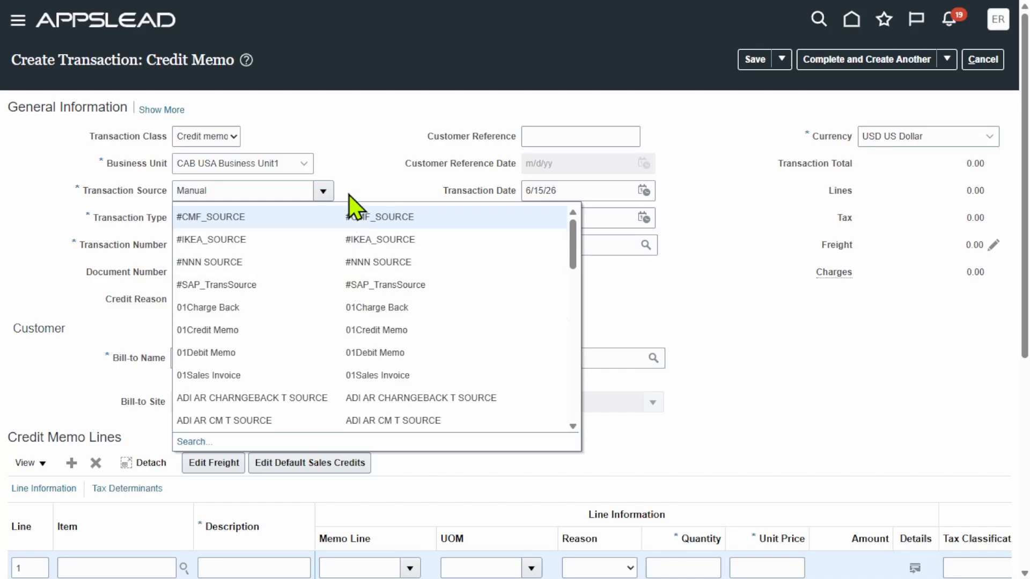
click(348, 155)
click(216, 246)
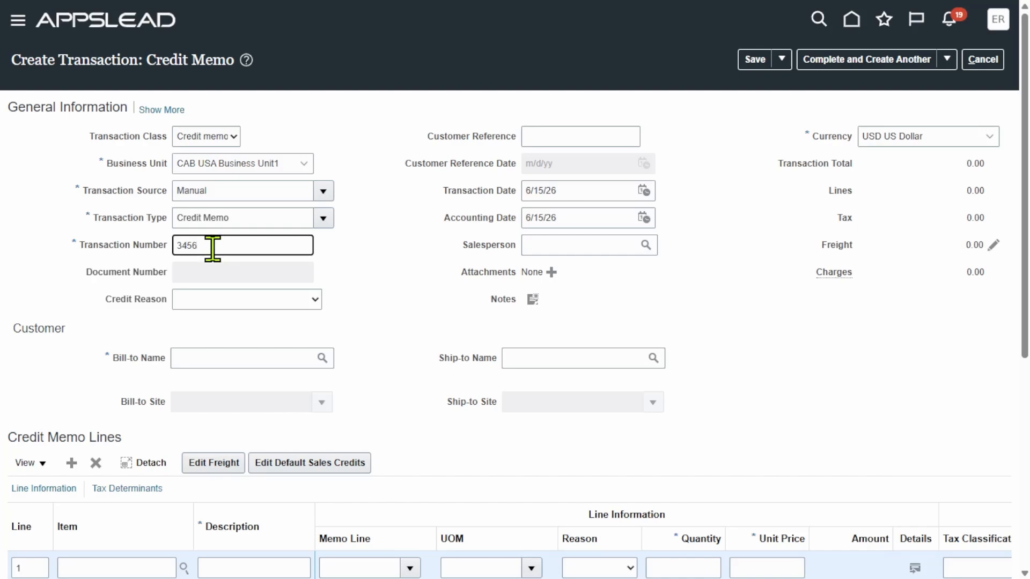
click(402, 258)
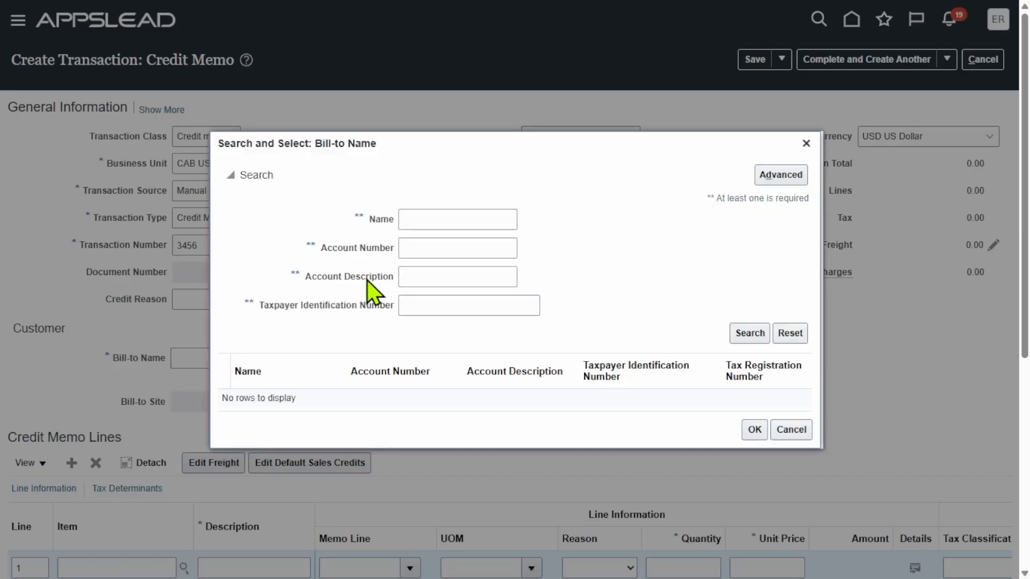
Search the bill-to names for "erpzen" and assign Erpzen customer as the credit memo's bill-to customer
click(440, 218)
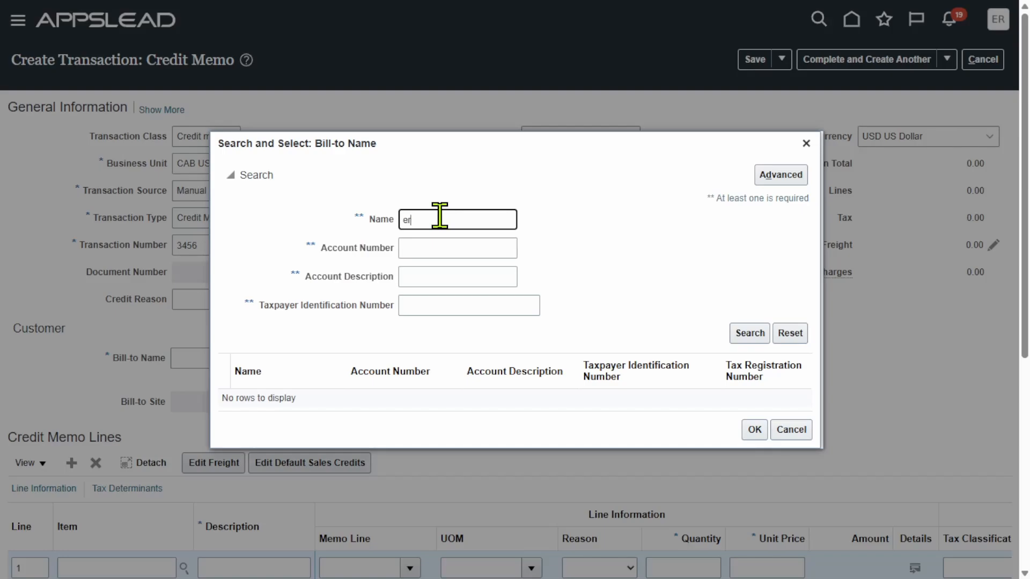
text(erpzen)
click(750, 335)
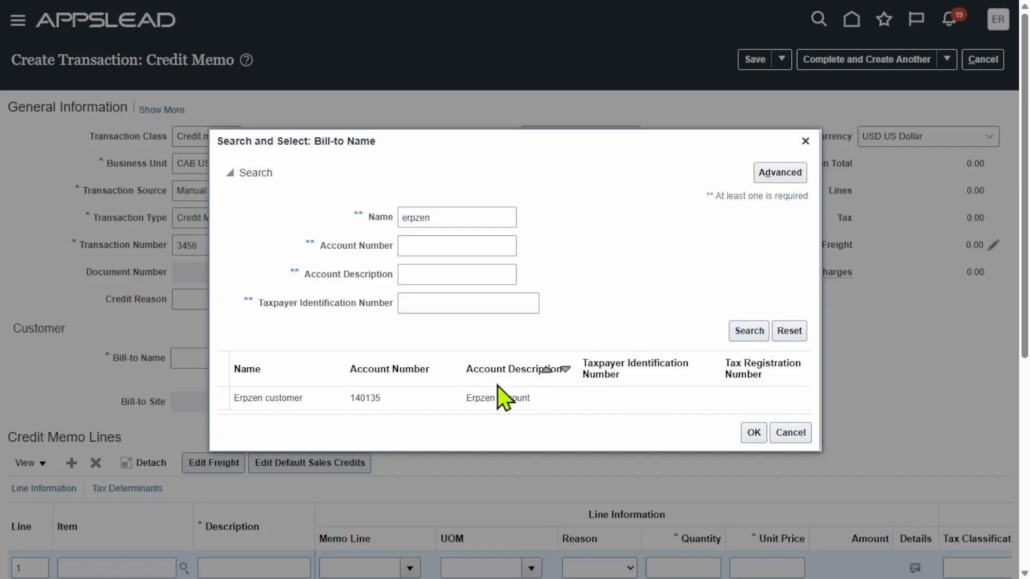
click(500, 398)
click(754, 432)
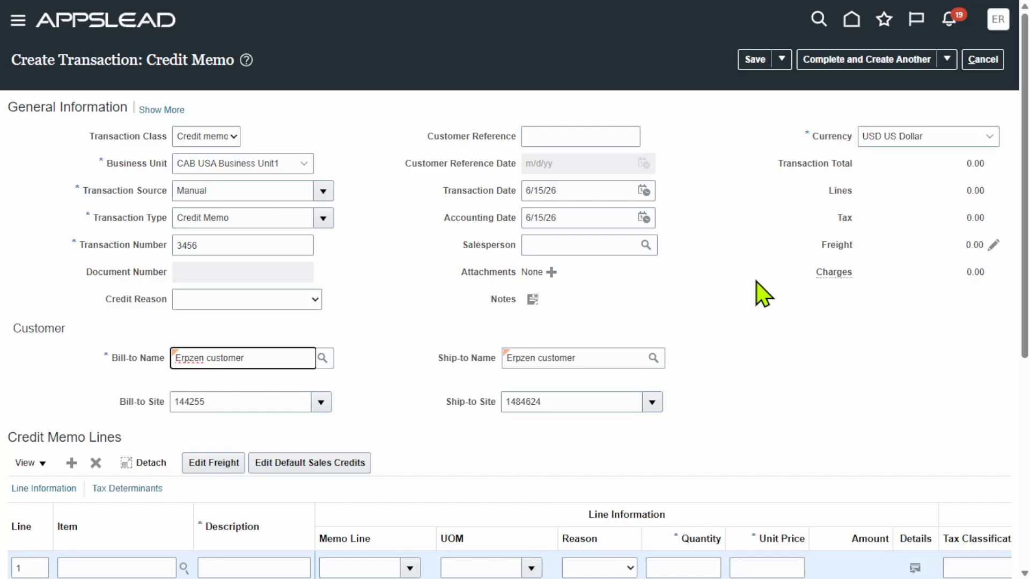
Fill in credit memo line 1 with the description "Price correction", quantity 1 and unit price -100
scroll(763, 294, down, 5)
scroll(759, 295, up, 5)
scroll(770, 302, down, 5)
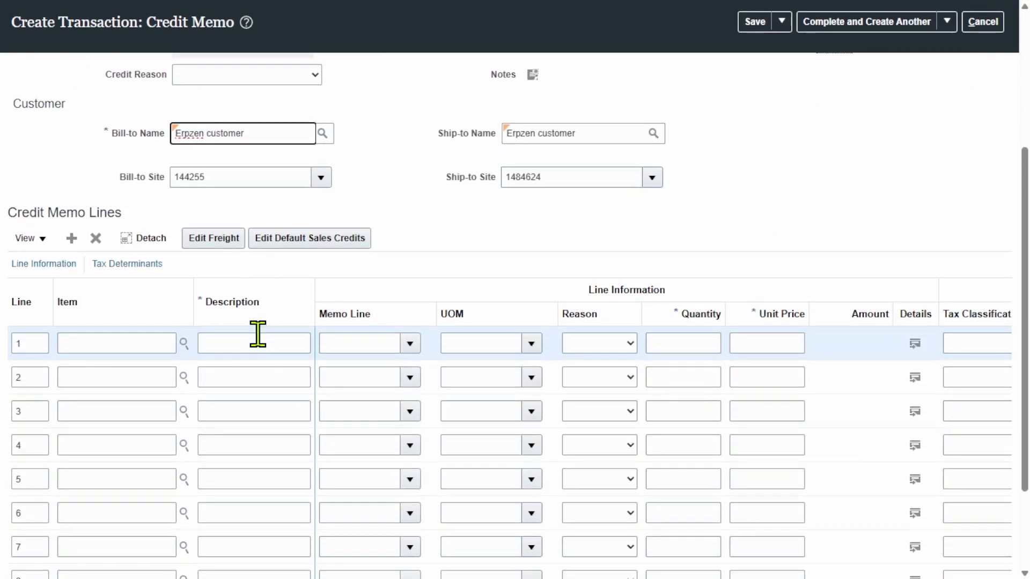
click(258, 338)
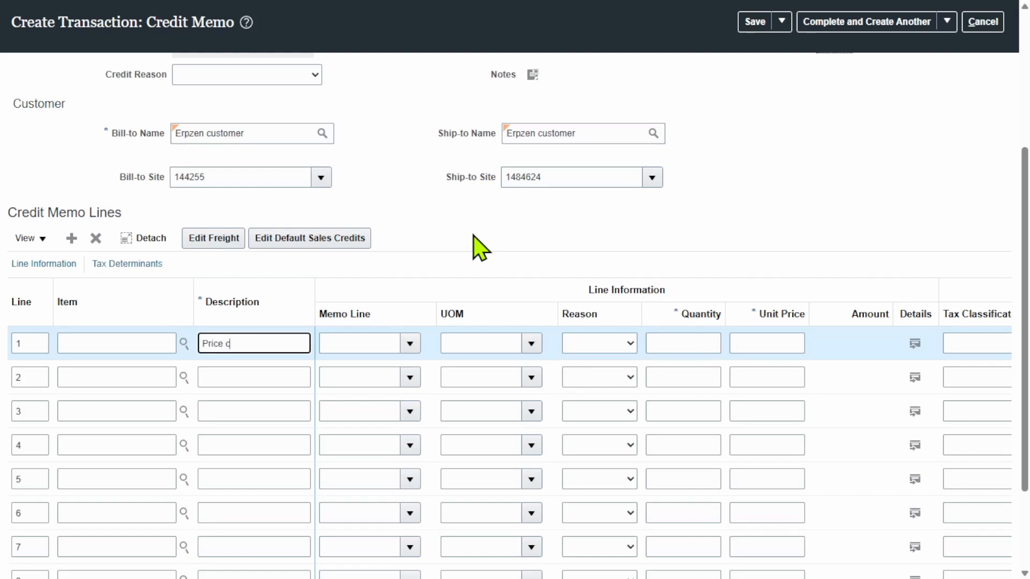
text(tion)
click(674, 343)
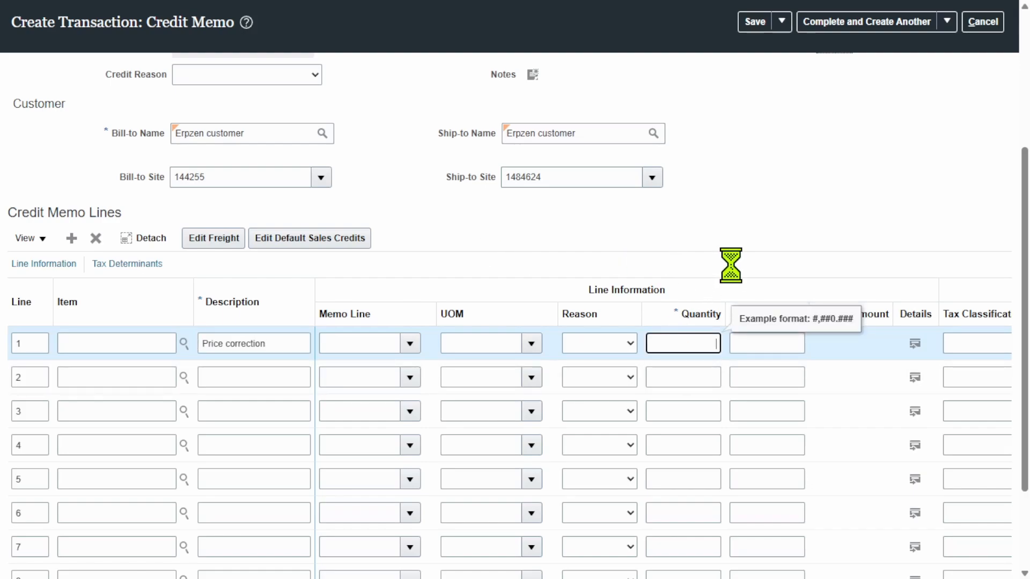
text(1)
key(Tab)
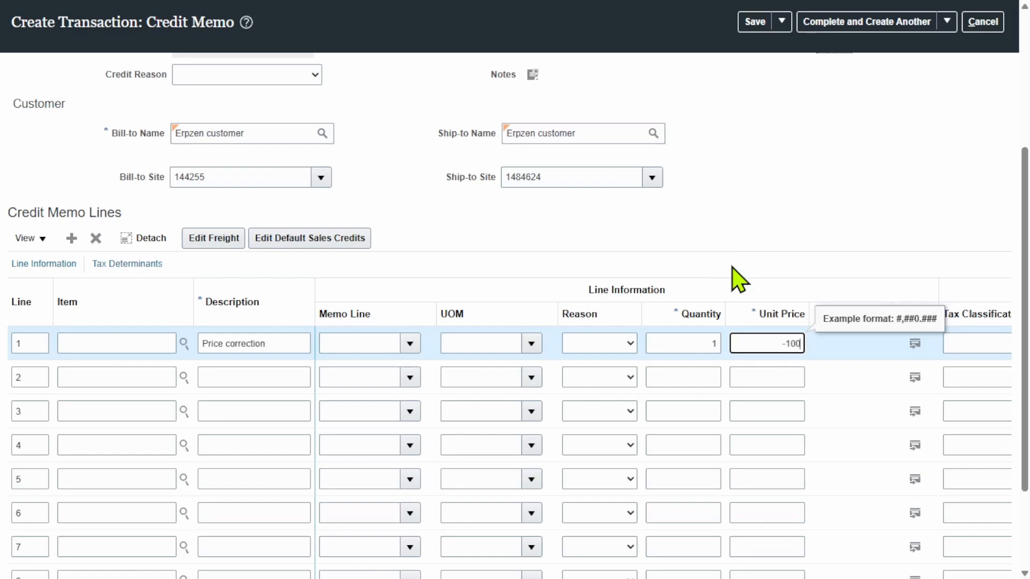
click(816, 124)
Complete the credit memo and open it for review
scroll(833, 226, up, 4)
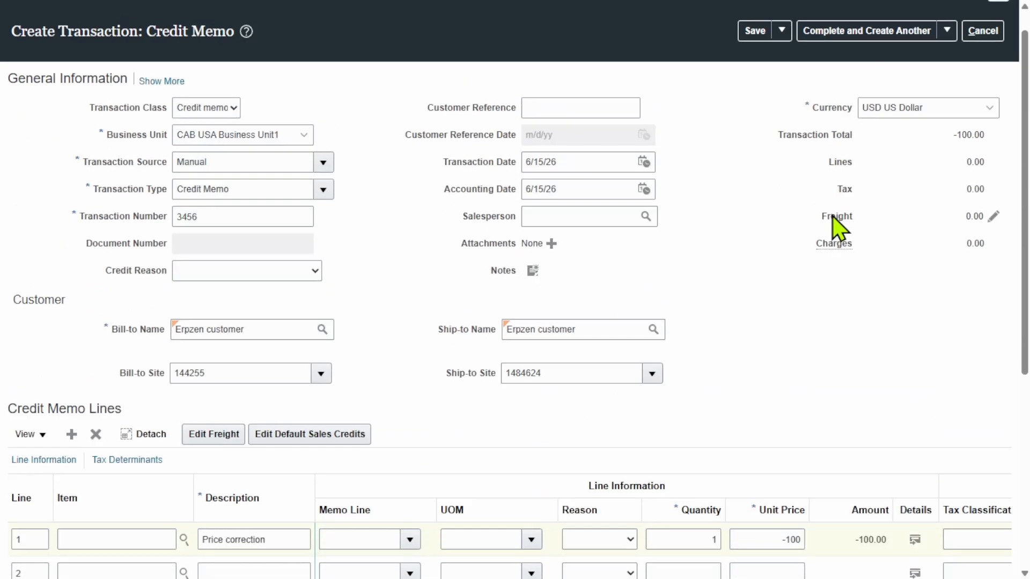
click(947, 57)
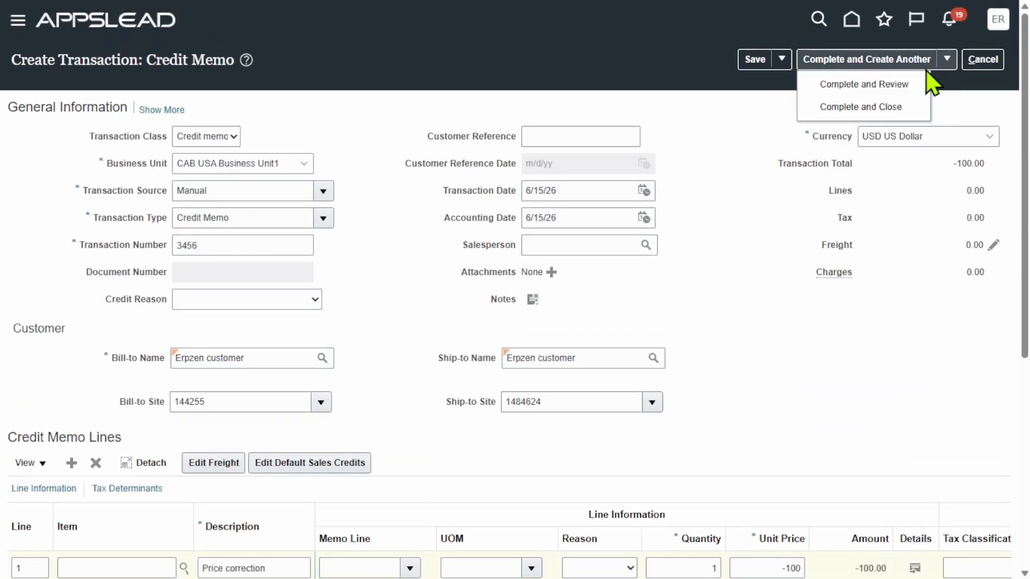
click(899, 82)
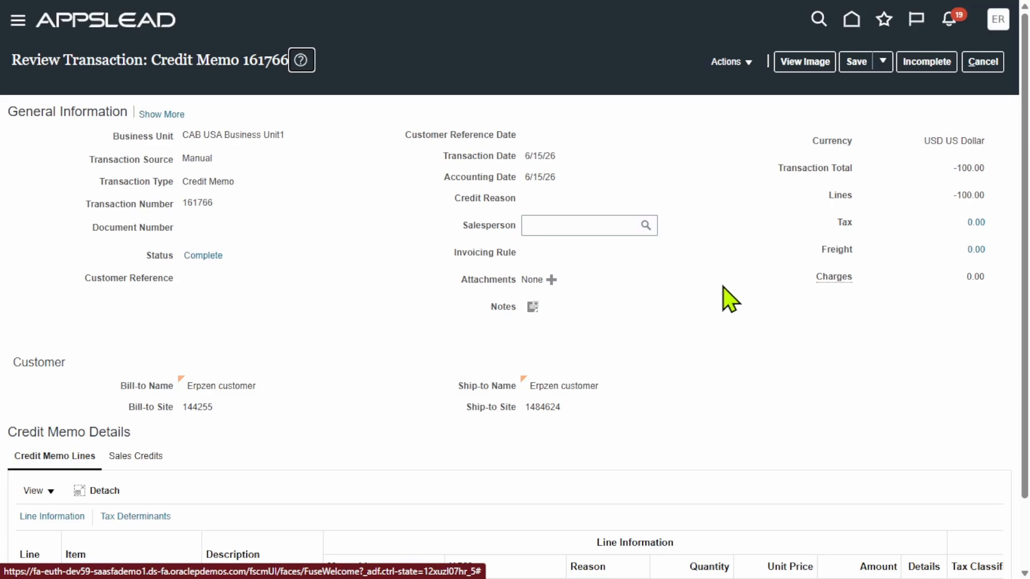
Highlight the completed credit memo's transaction number, and save and close the transaction
scroll(762, 309, down, 1)
scroll(761, 308, down, 2)
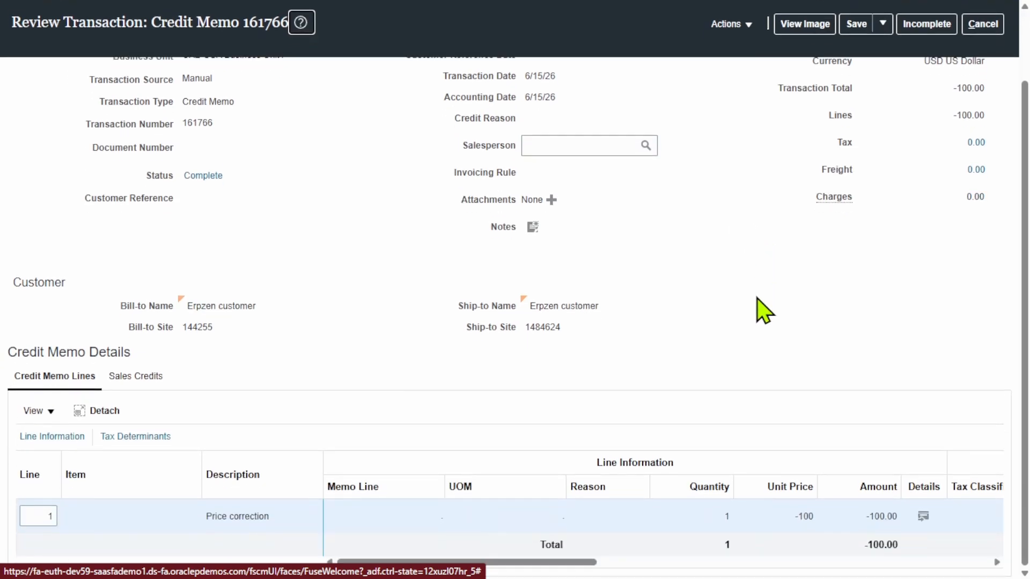
scroll(767, 312, up, 2)
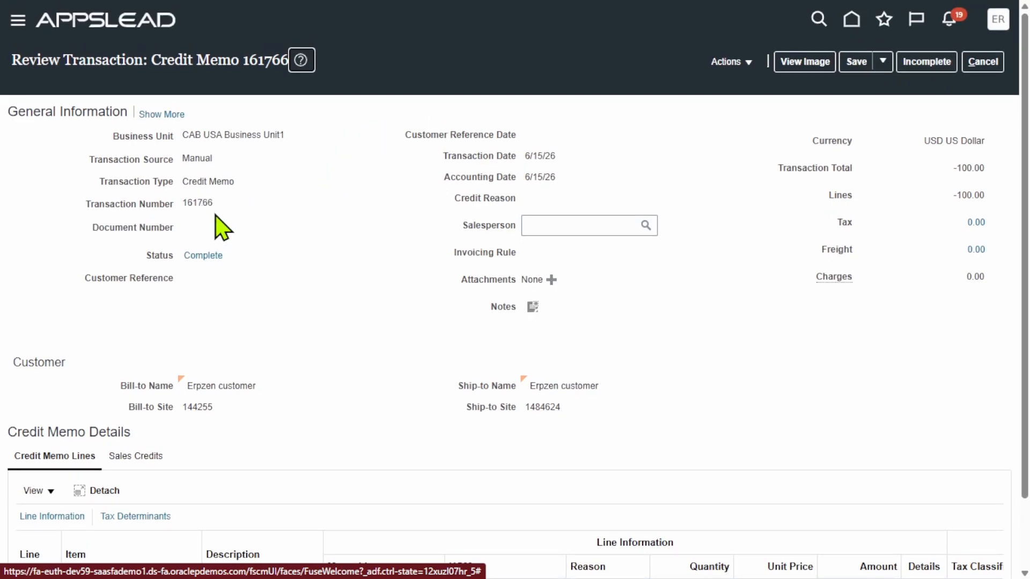
drag(214, 203, 184, 203)
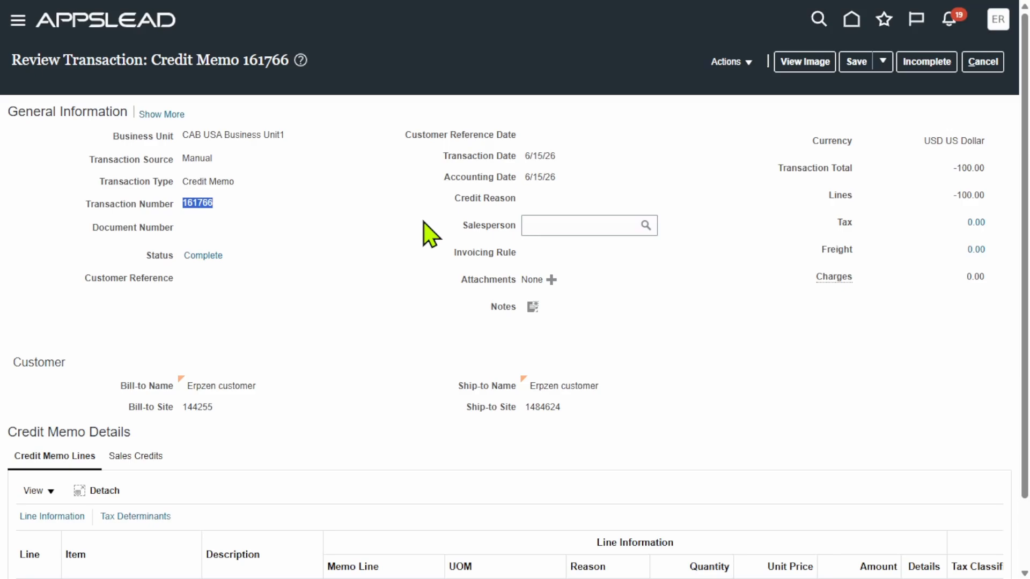
click(887, 59)
click(900, 88)
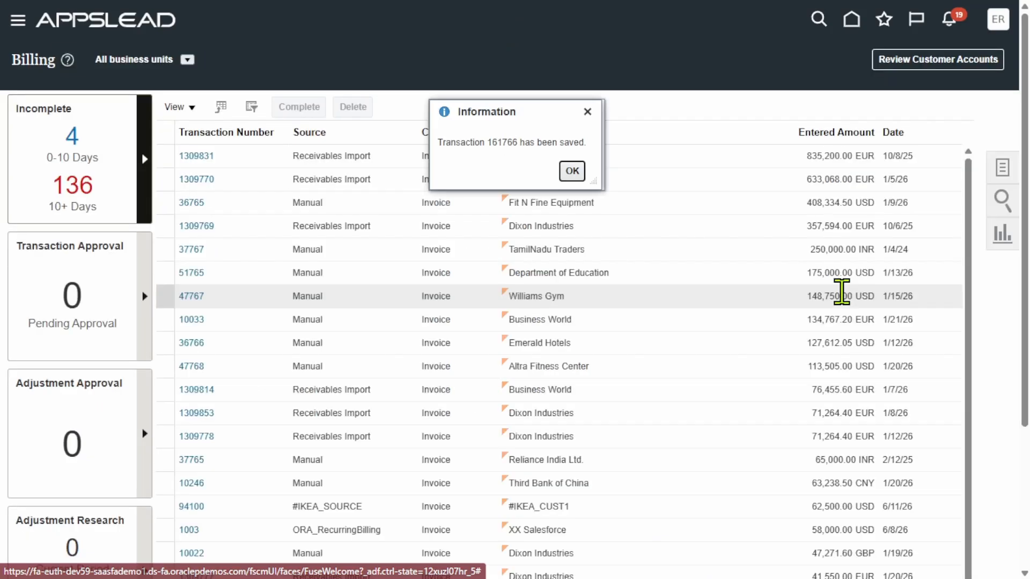
click(571, 171)
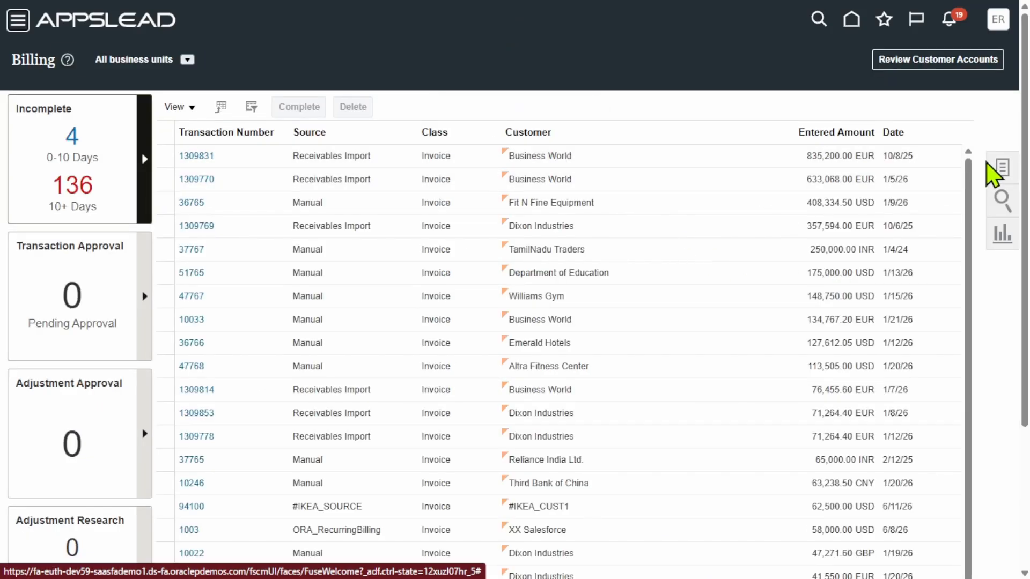
Start another new transaction of class Invoice for CAB USA Business Unit1, leaving the transaction number blank
click(1003, 168)
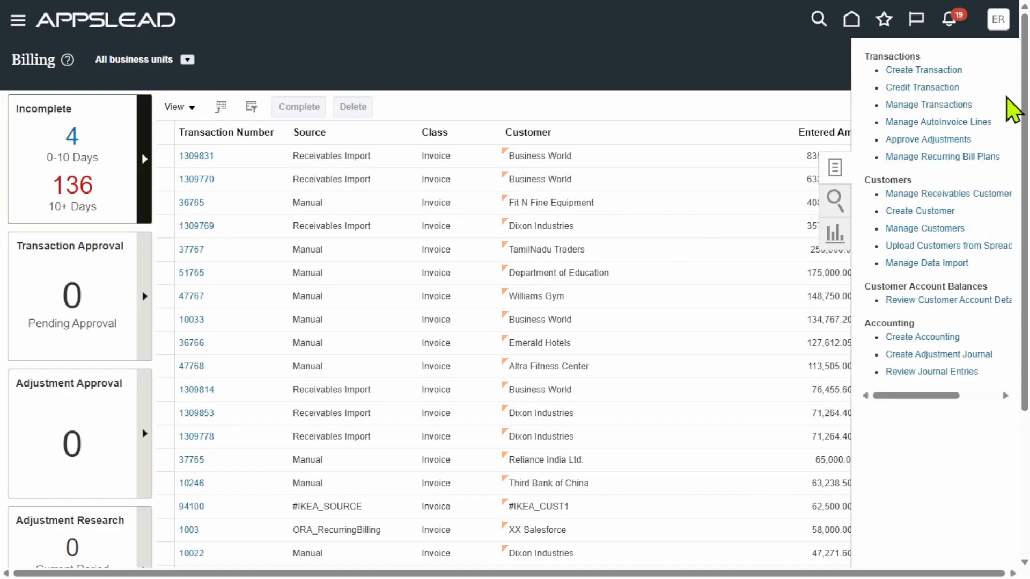
click(947, 70)
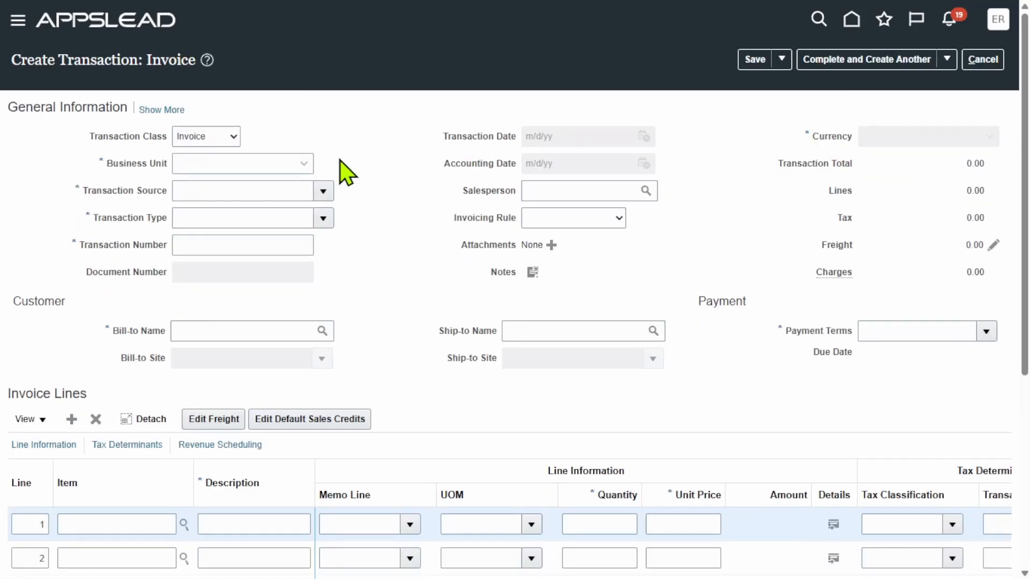
click(307, 165)
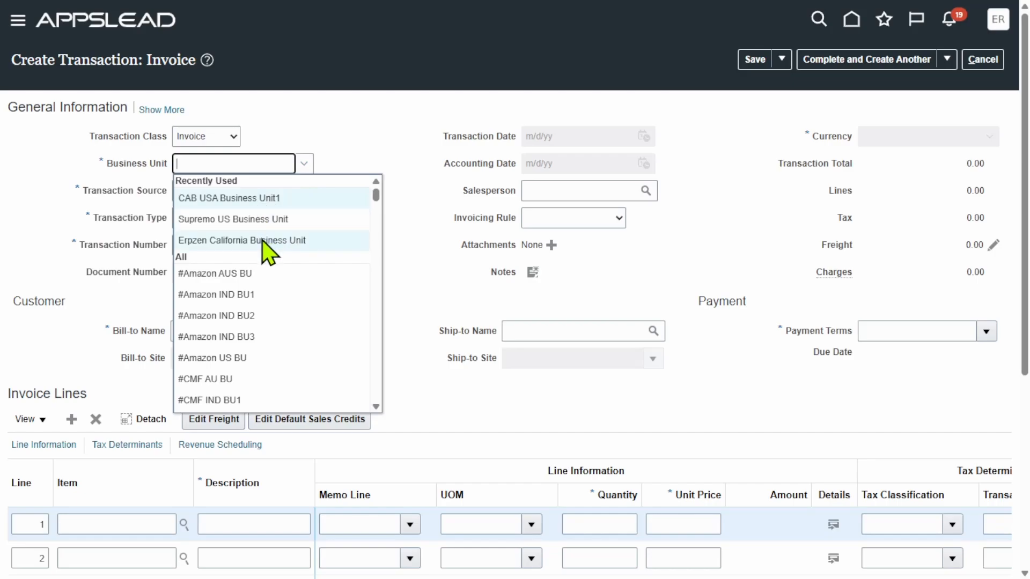
click(268, 198)
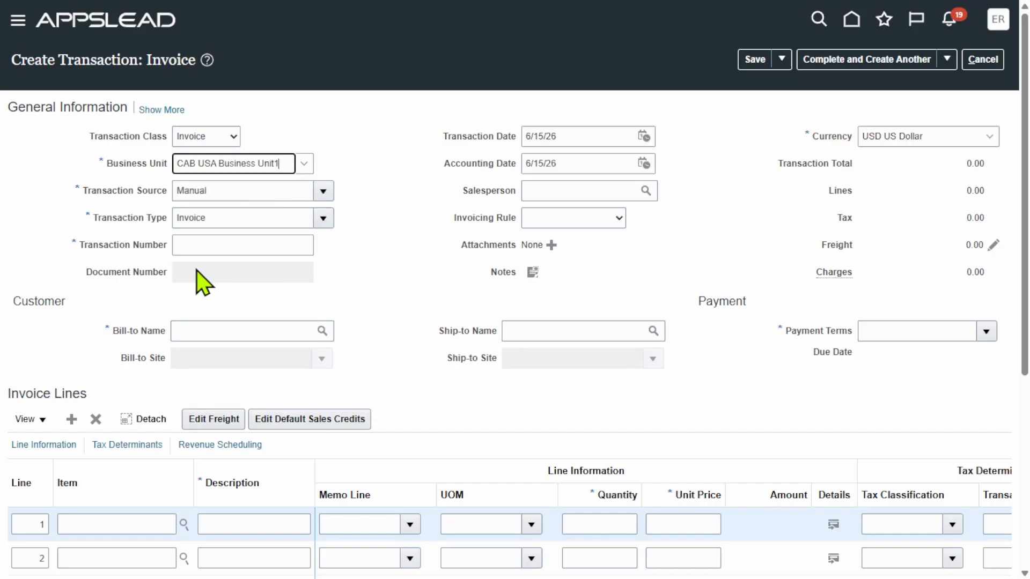
click(255, 245)
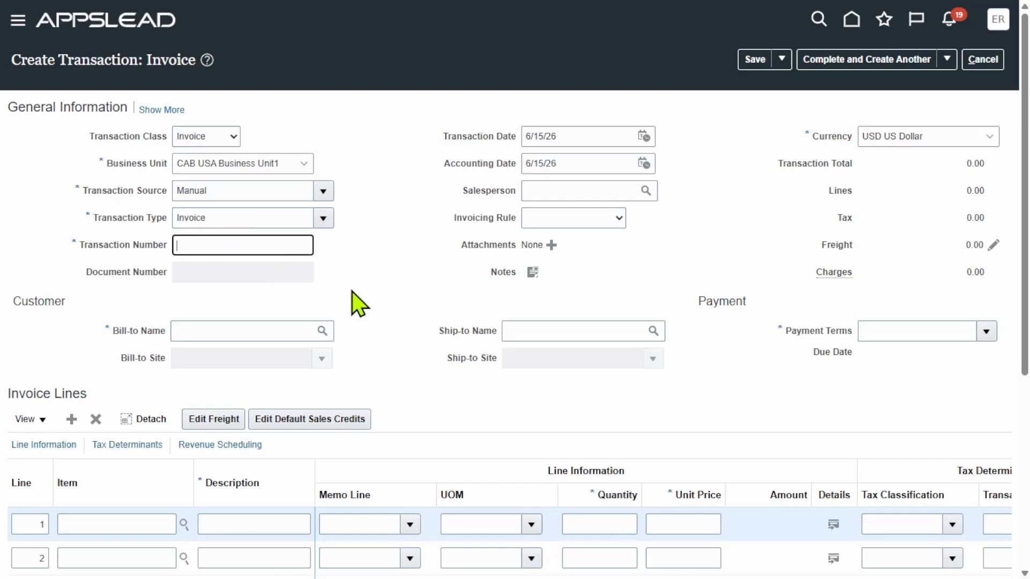
click(386, 237)
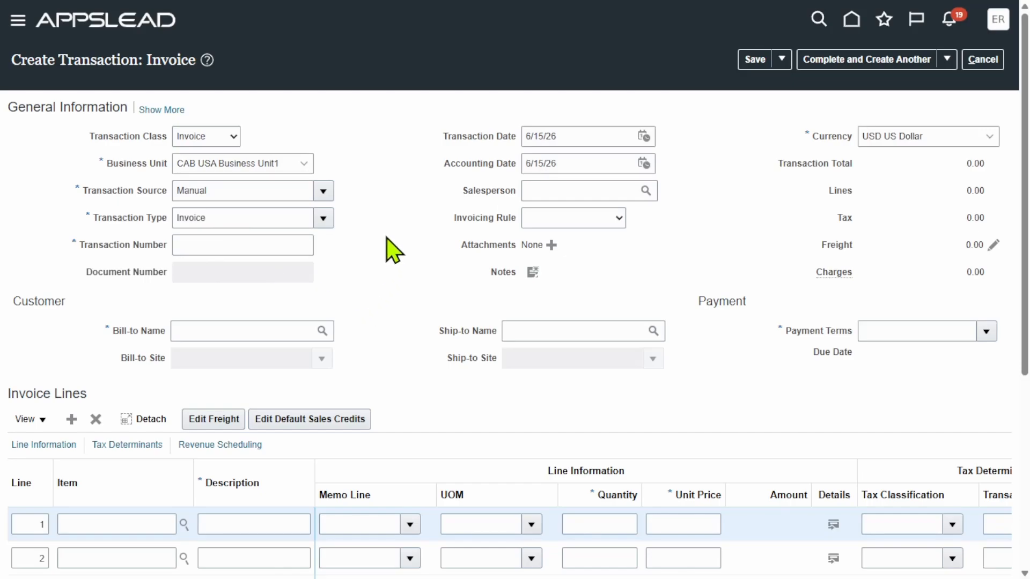
Find the customer named "erpzen" and set Erpzen customer as the invoice's bill-to customer
click(322, 331)
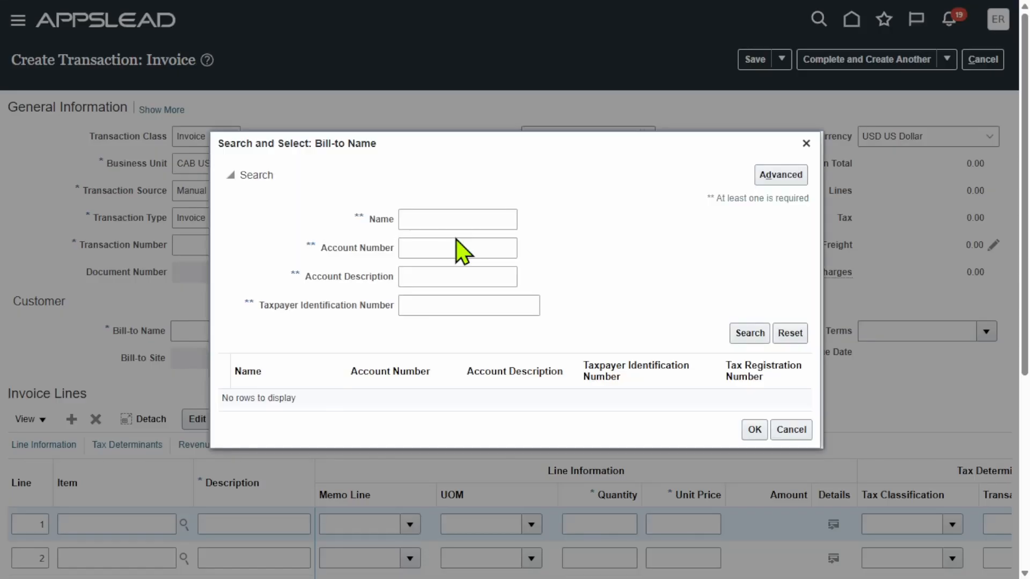
click(422, 216)
text(erpzen)
click(751, 334)
click(343, 400)
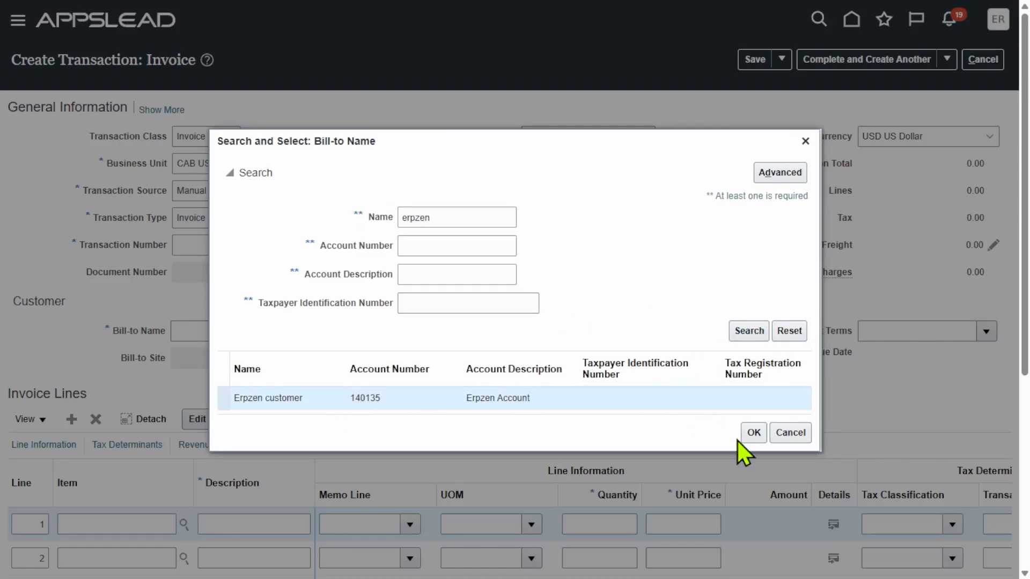
click(754, 432)
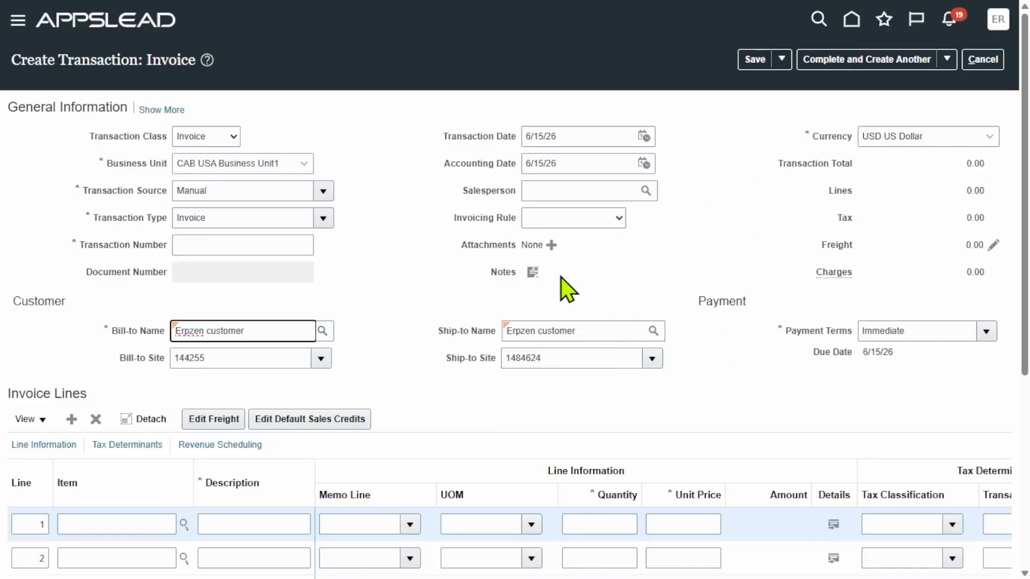
Fill in invoice line 1 with the description "sales made", quantity 1 and unit price 1000
click(268, 523)
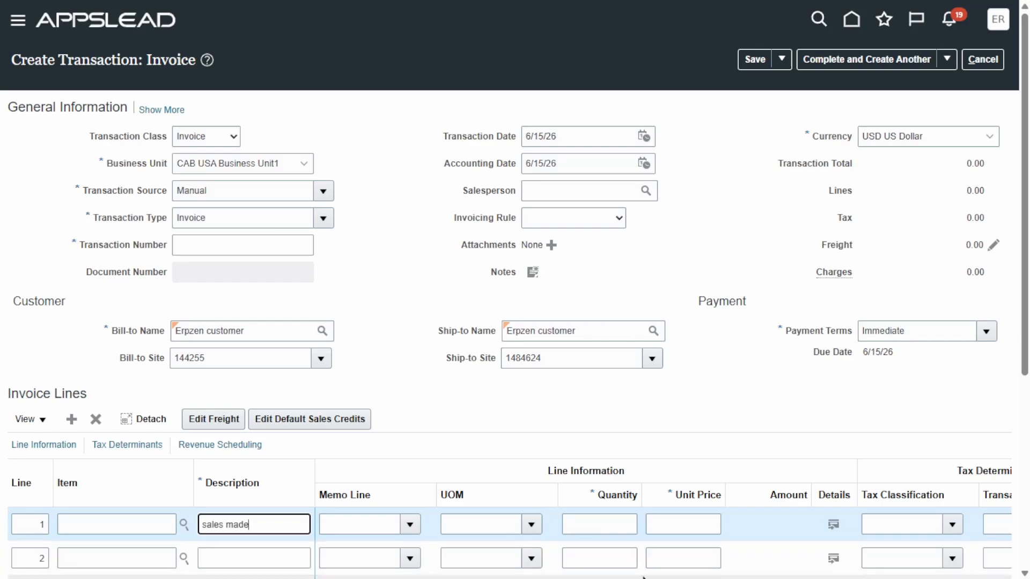
click(607, 518)
text(1)
key(Tab)
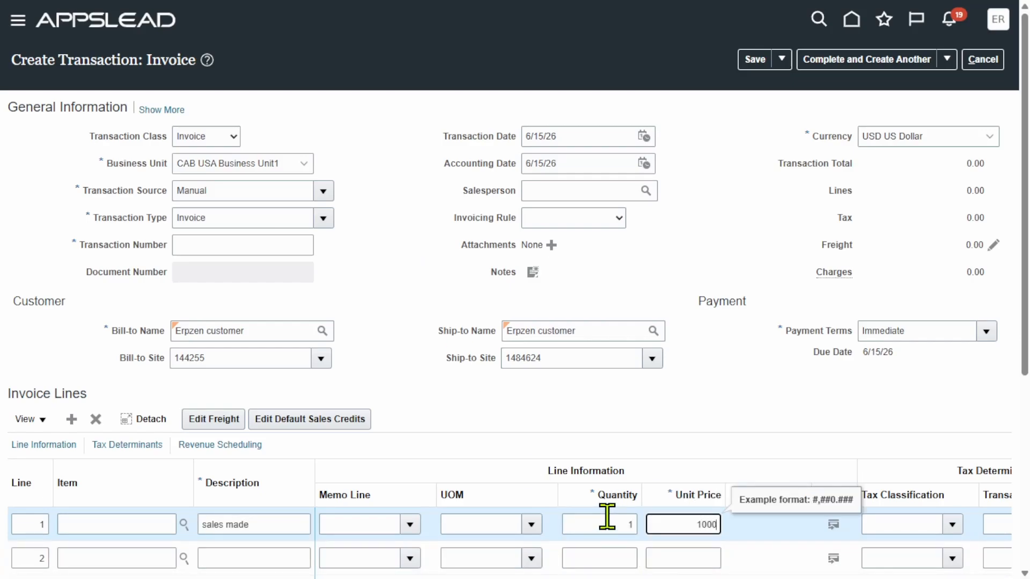
click(697, 357)
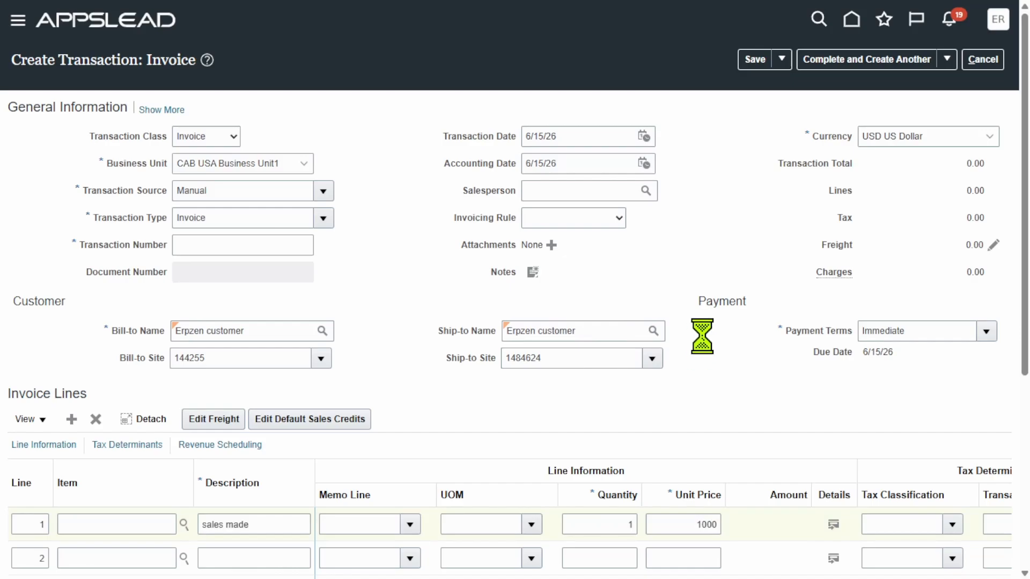
Complete the invoice, open it for review and copy its transaction number
click(947, 59)
click(904, 84)
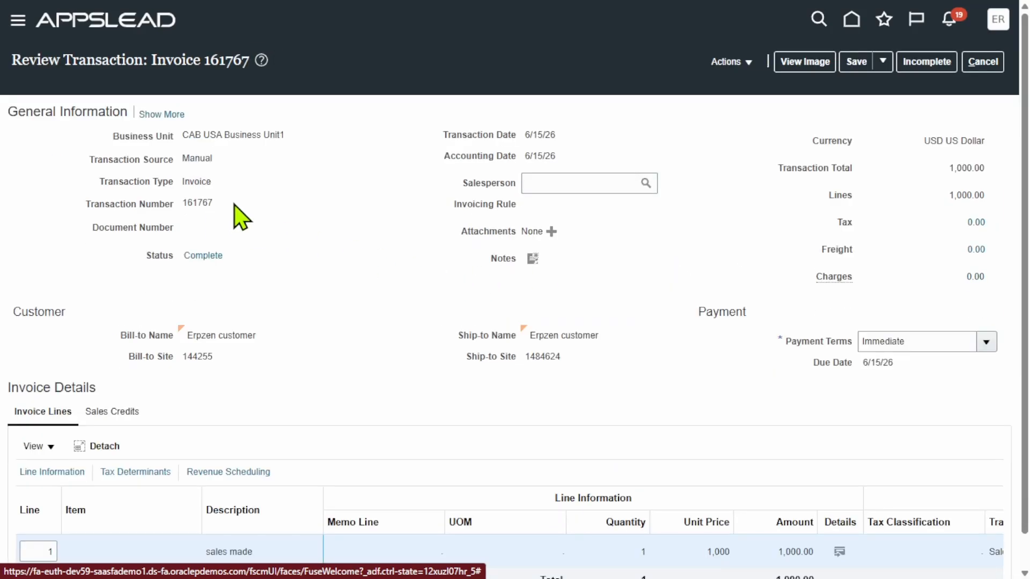
drag(212, 203, 185, 203)
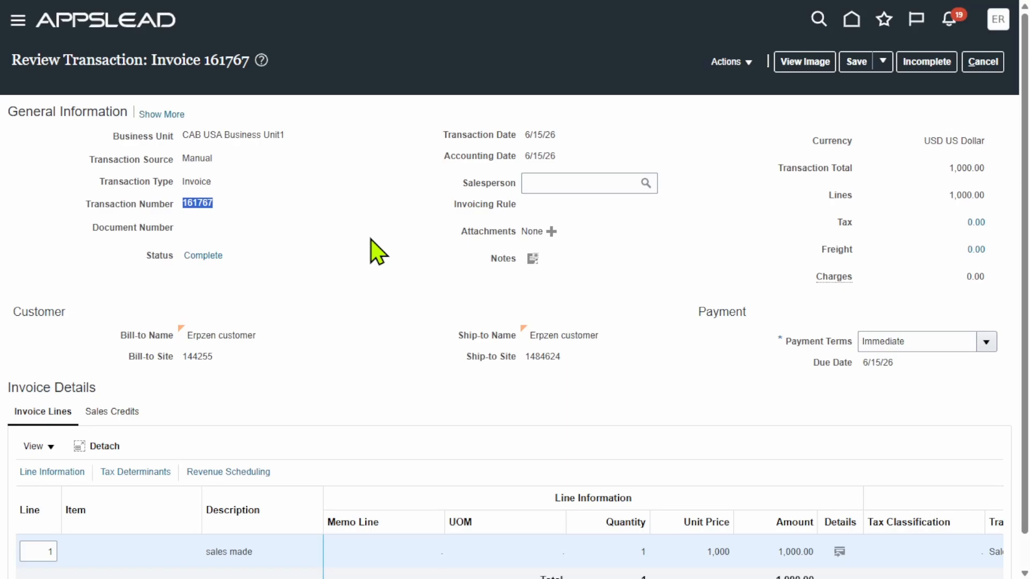
Save and close the completed invoice, dismissing the save confirmation
click(882, 61)
click(885, 92)
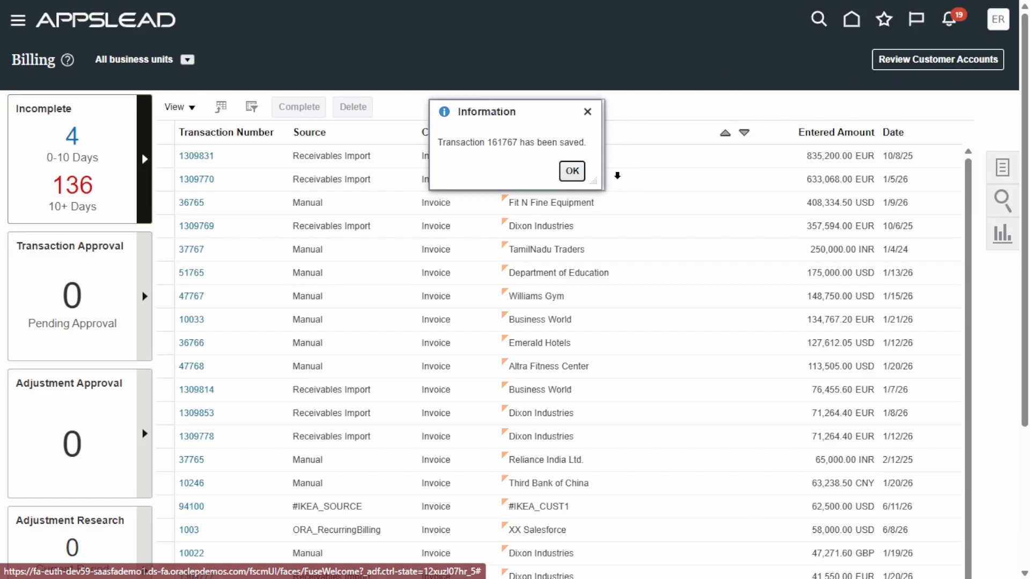
click(572, 171)
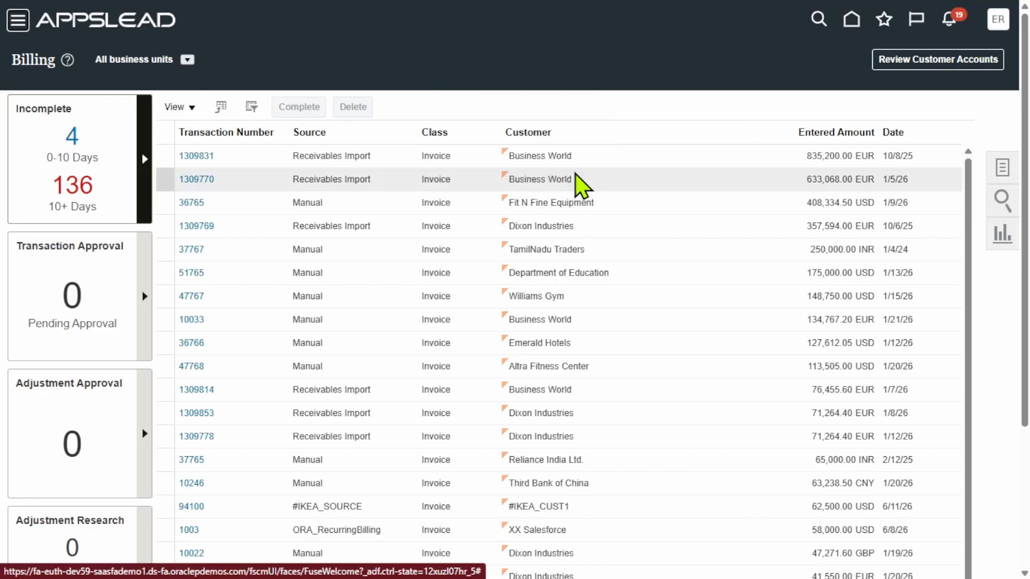
Go from Billing to Accounts Receivable and open the Manage Credit Memo Applications task
click(141, 24)
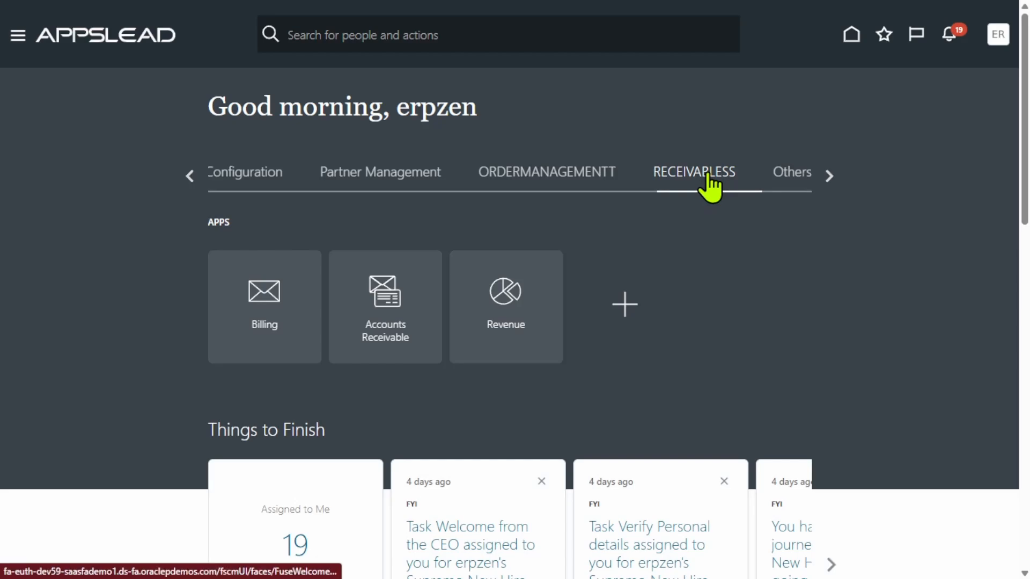
click(381, 301)
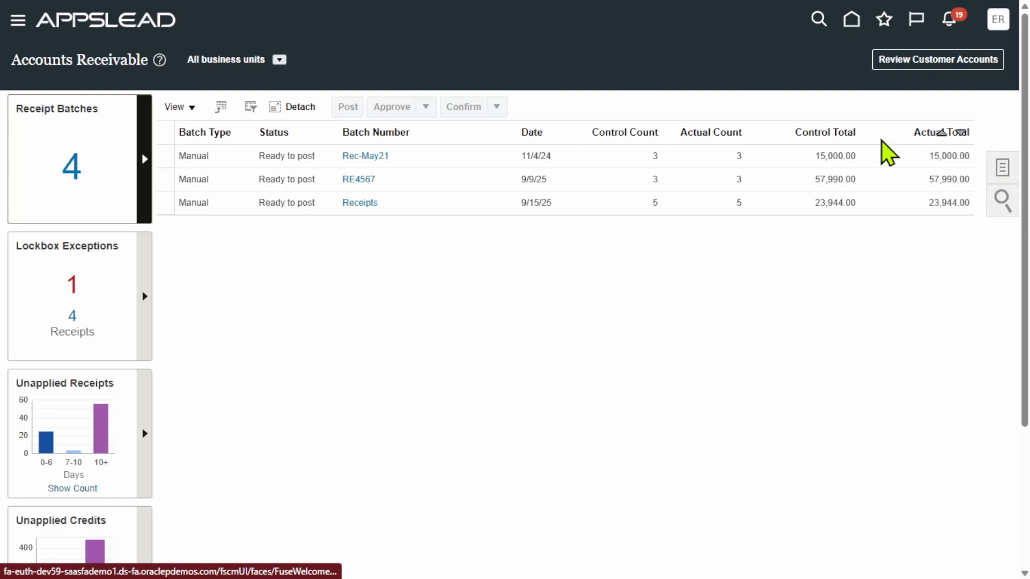
click(1002, 167)
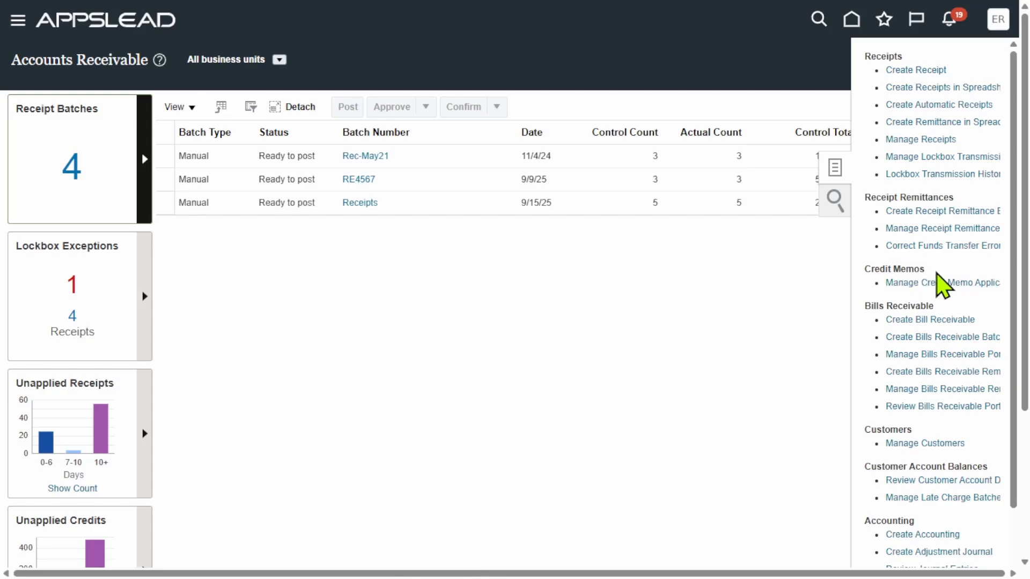
click(956, 284)
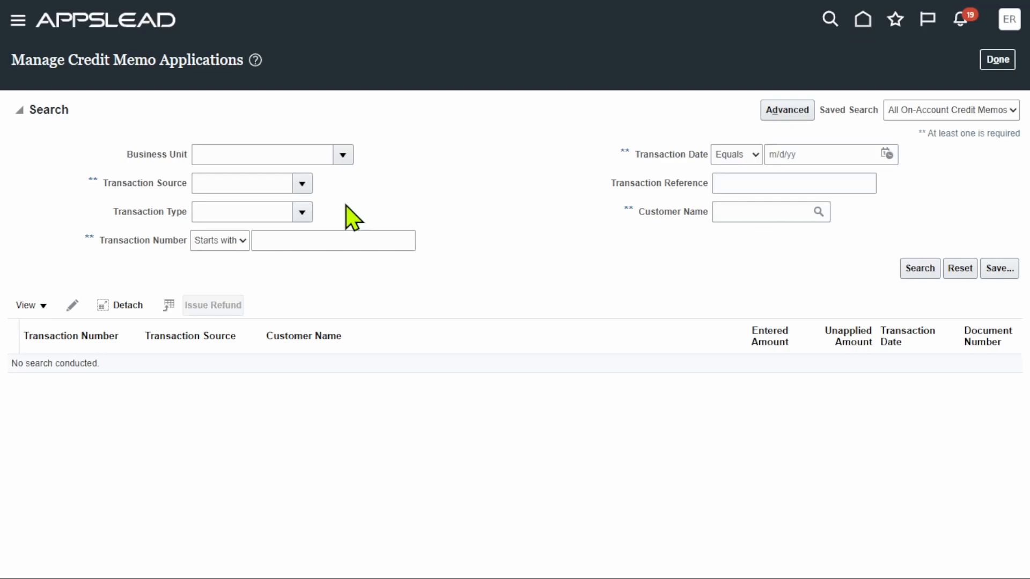
Search for the on-account credit memo by its copied transaction number and open it for application
click(322, 241)
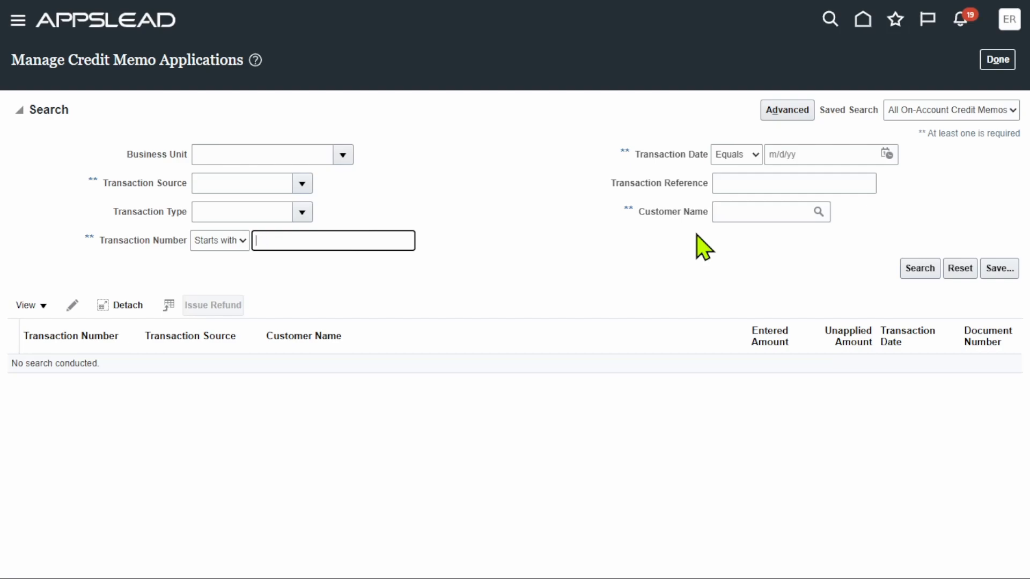
key(super+v)
click(342, 446)
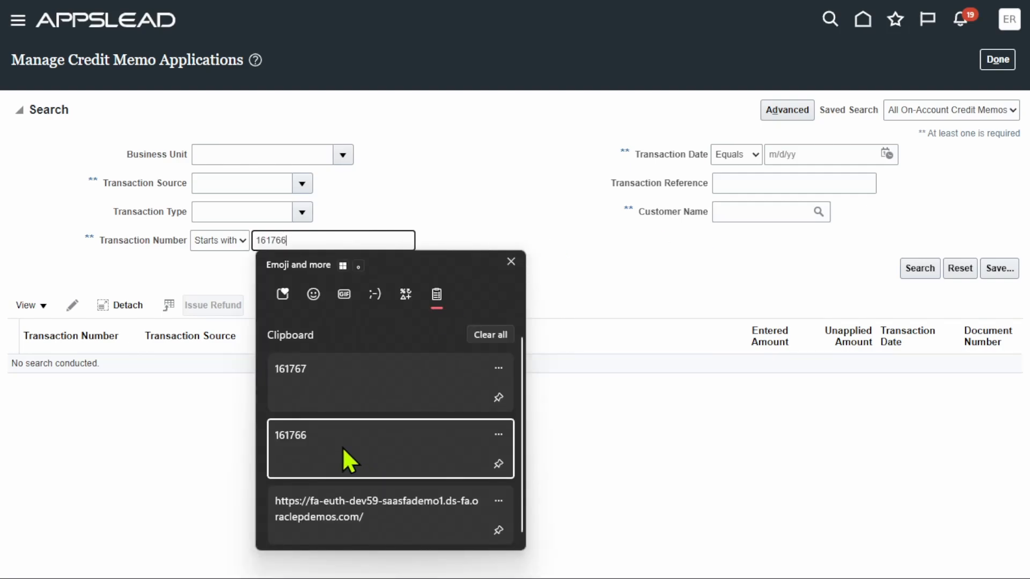
click(924, 274)
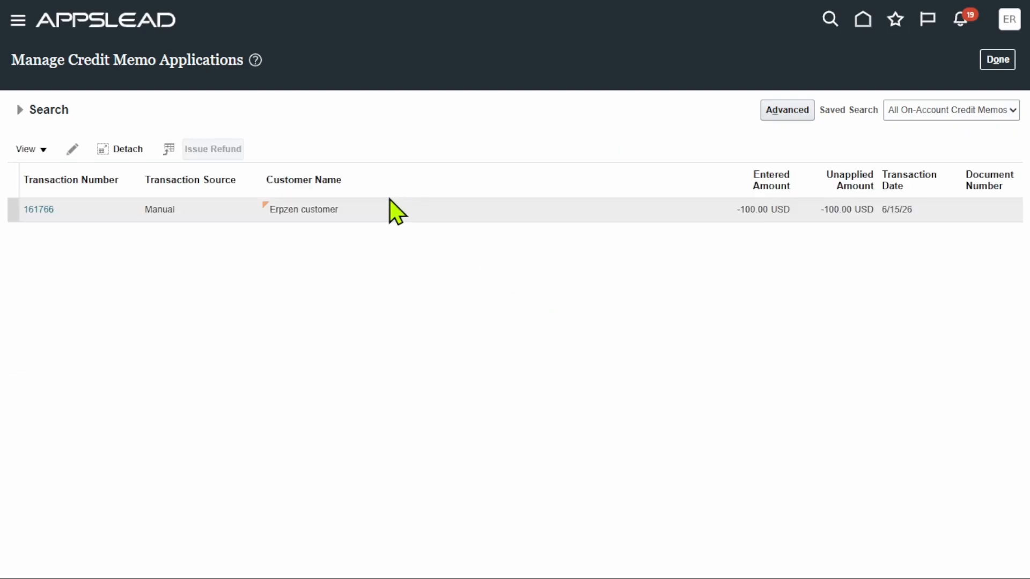
click(323, 209)
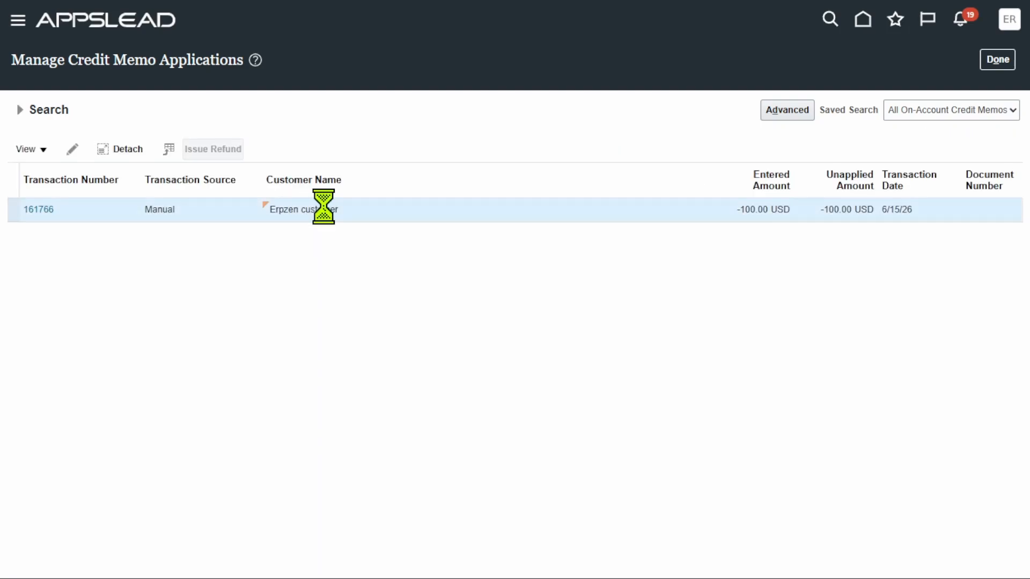
click(70, 149)
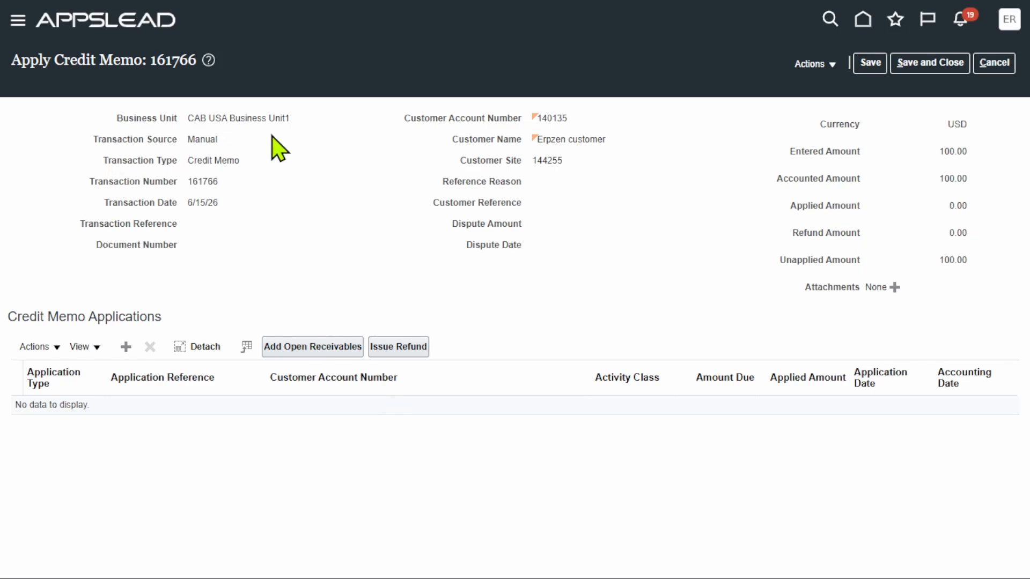
Start adding open receivables and try searching with the credit memo's own transaction number
click(316, 354)
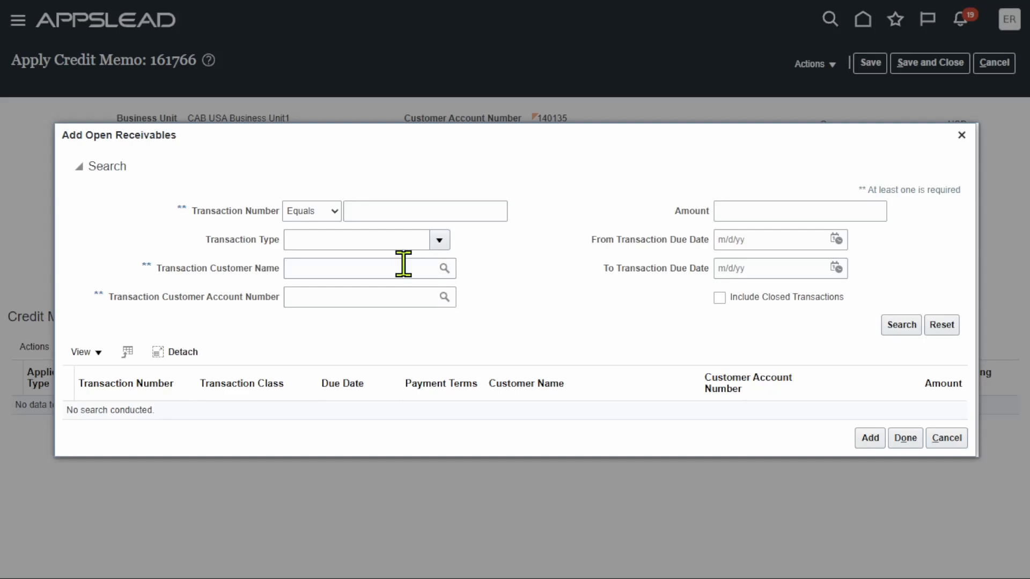
click(426, 213)
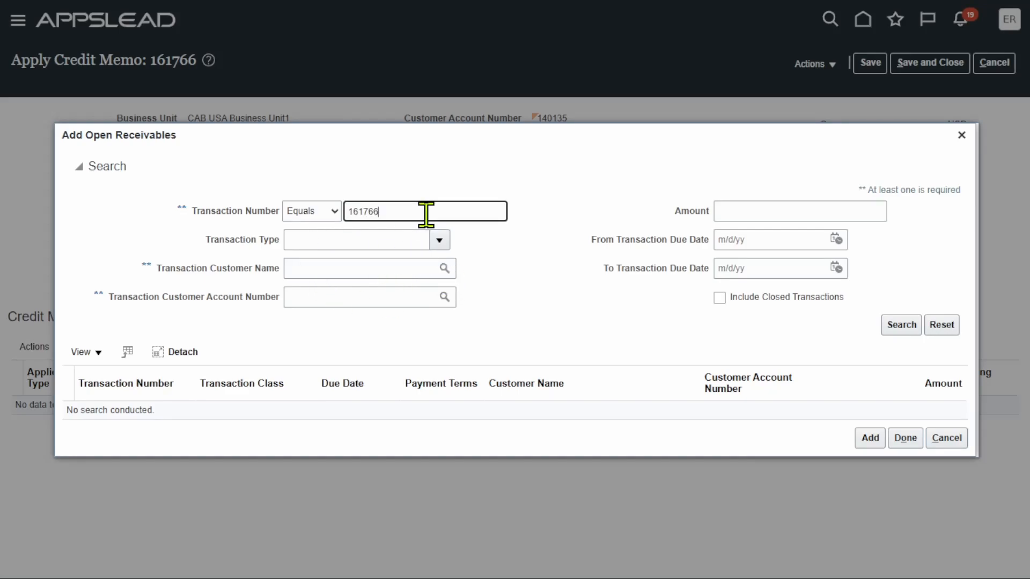
click(902, 325)
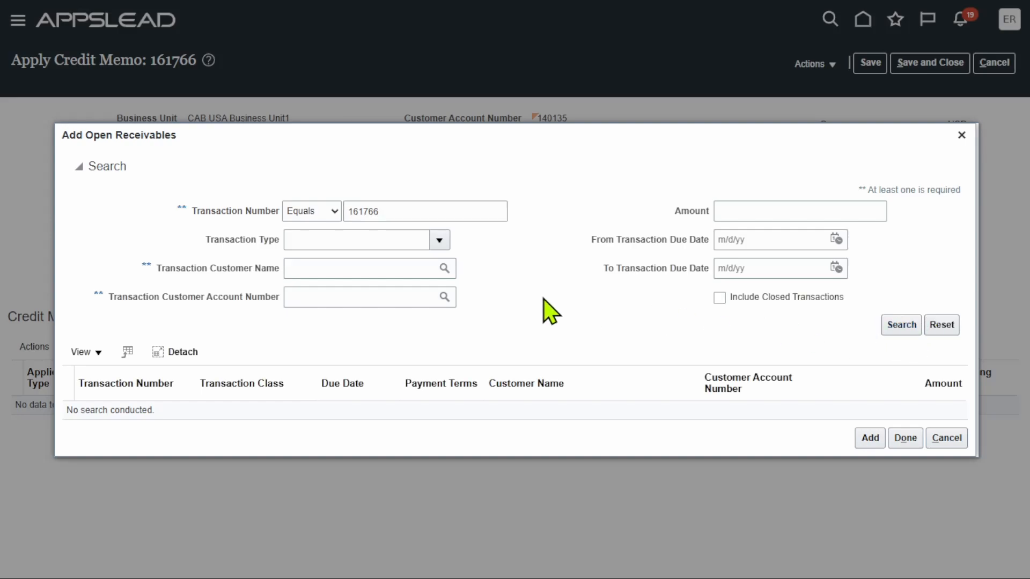
Find the new invoice by its copied transaction number and add it to the credit memo's applications
double_click(406, 215)
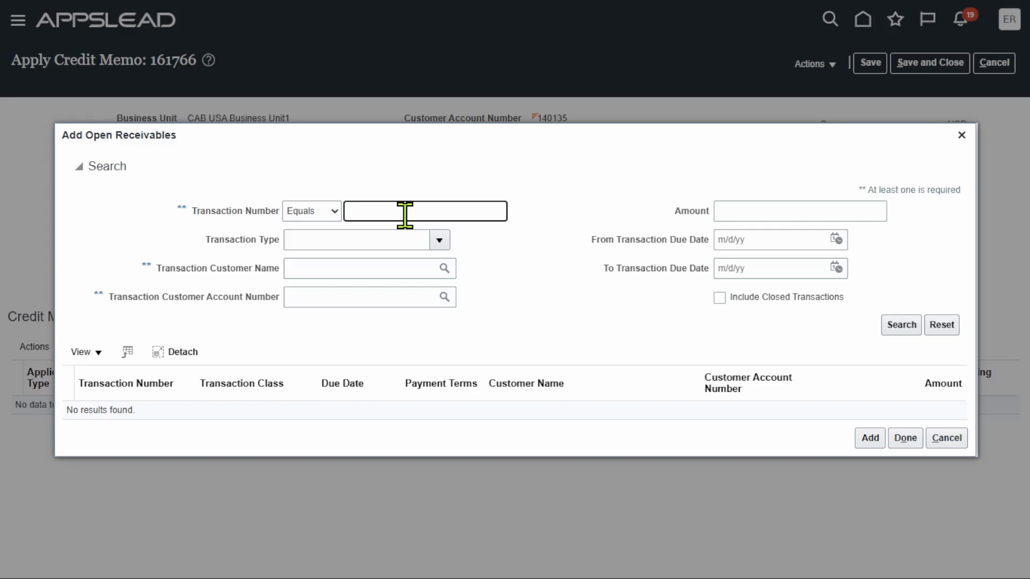
key(super+v)
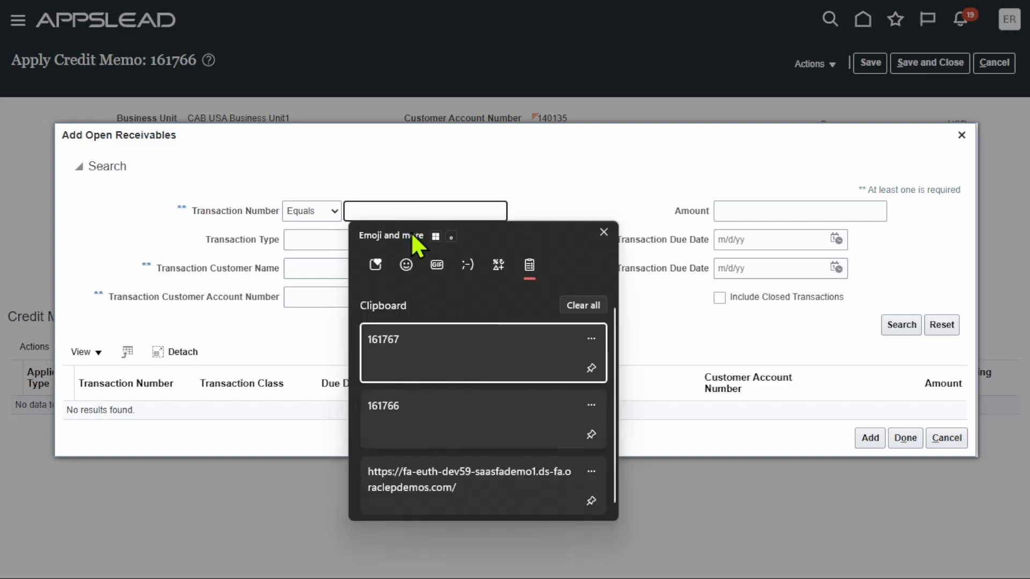
click(397, 345)
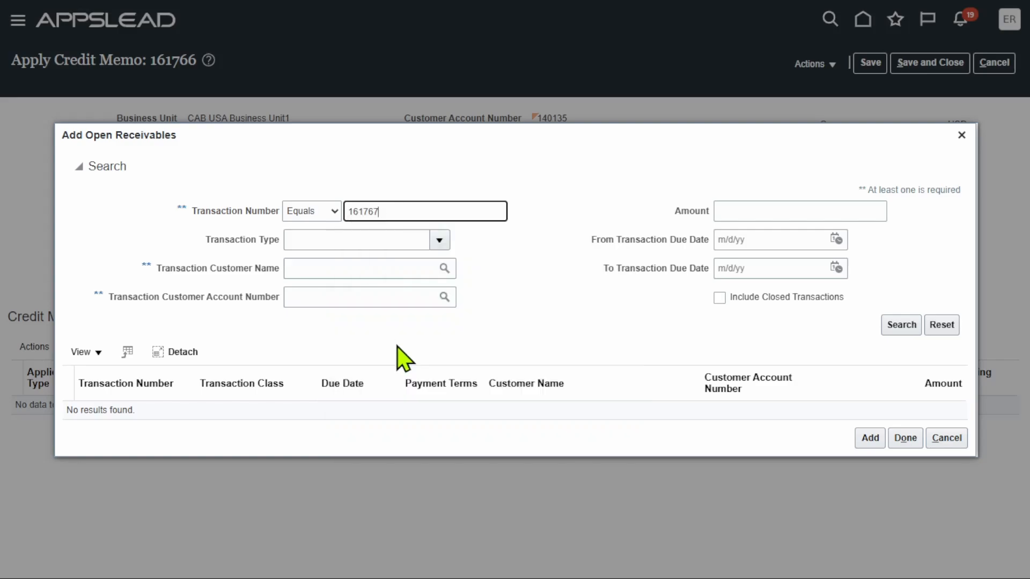
click(913, 322)
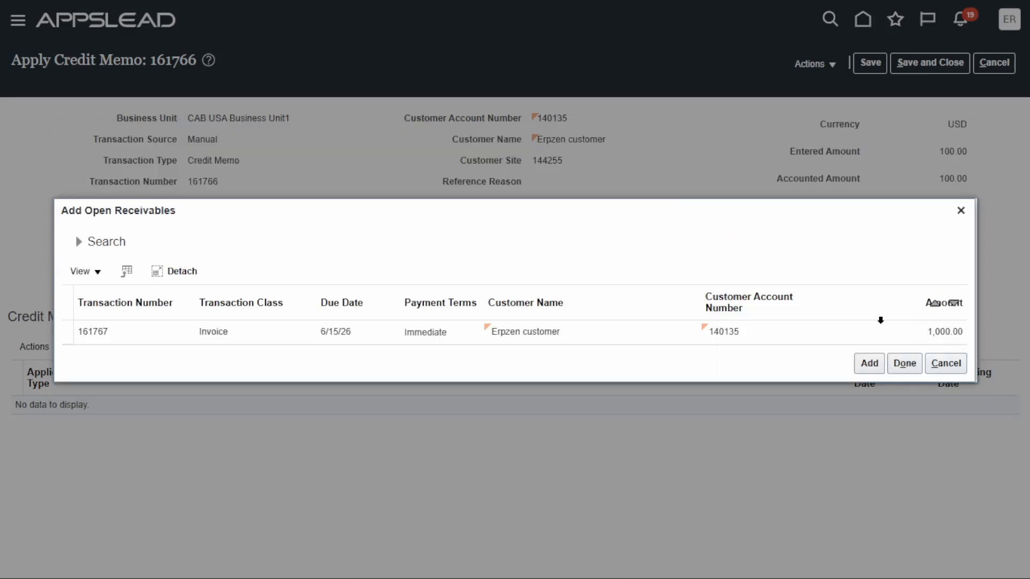
click(61, 334)
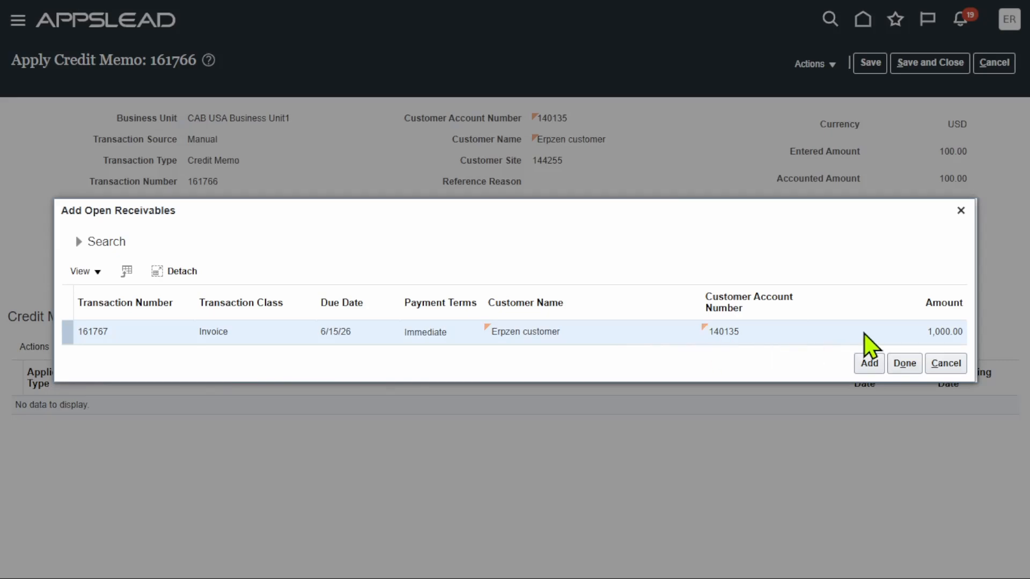
click(873, 366)
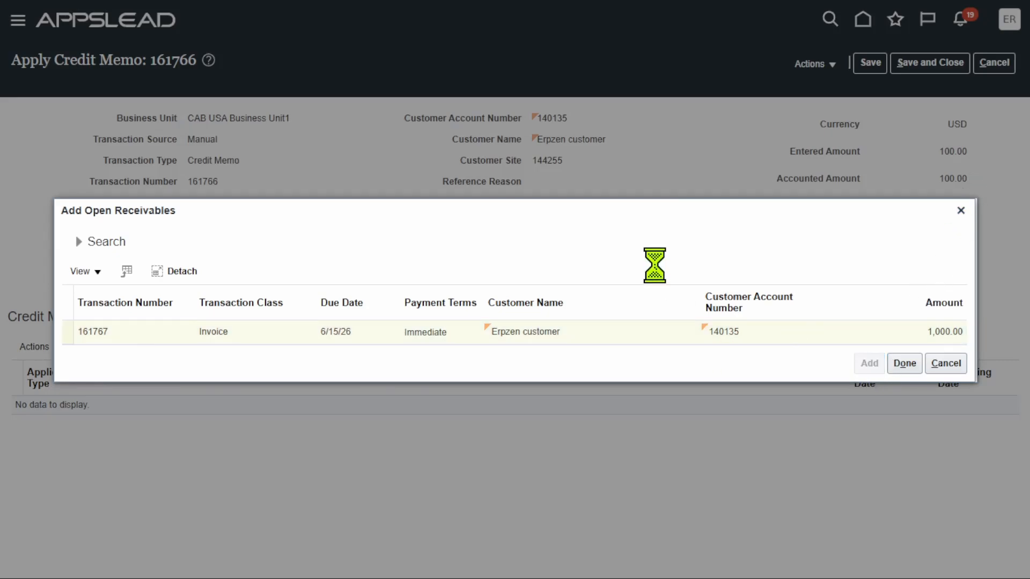
click(905, 365)
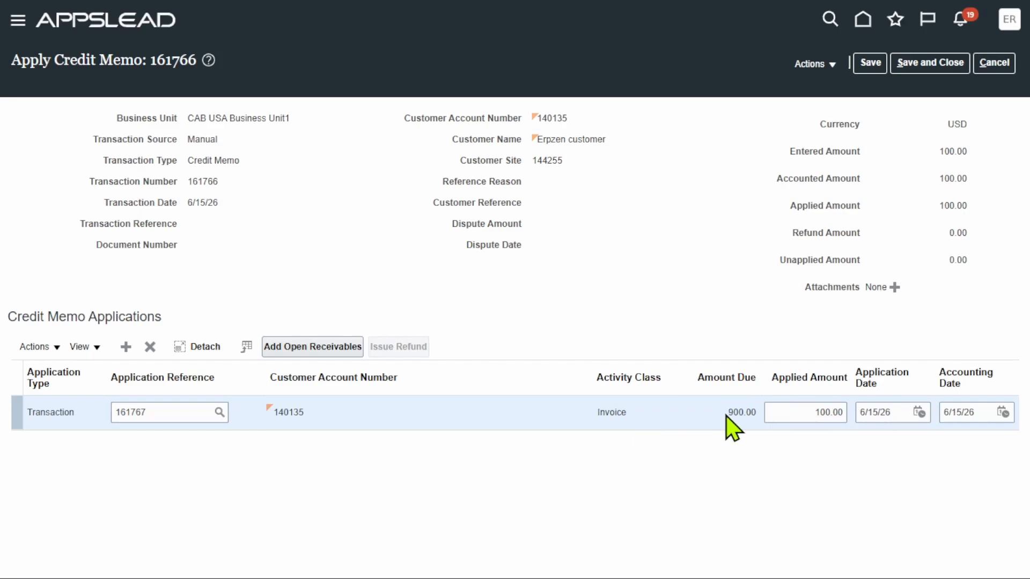
Examine the amount due and the applied amount on the invoice's application row
drag(728, 414, 743, 413)
click(810, 453)
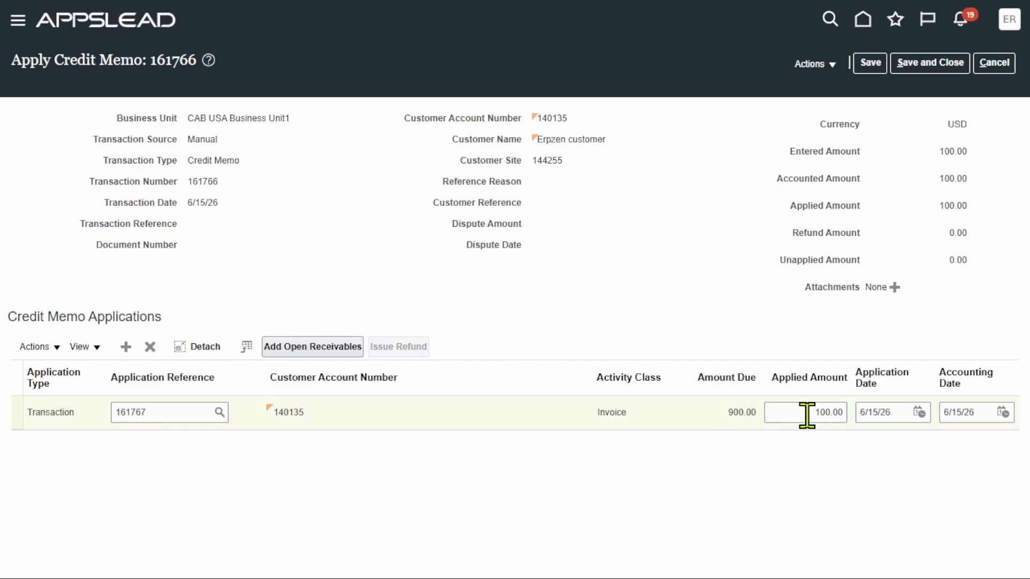
drag(807, 415, 842, 412)
click(842, 483)
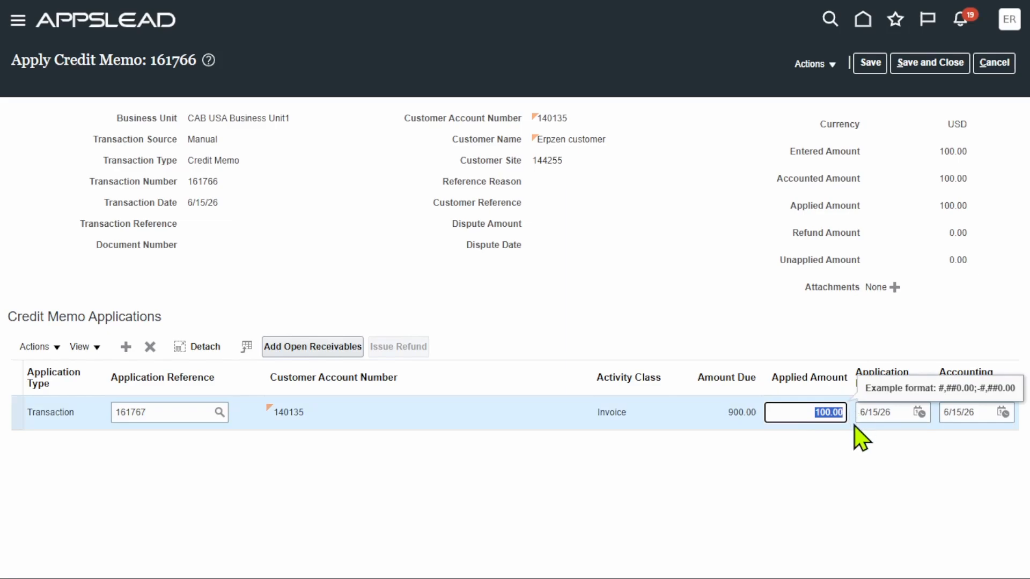
click(845, 467)
drag(728, 413, 759, 420)
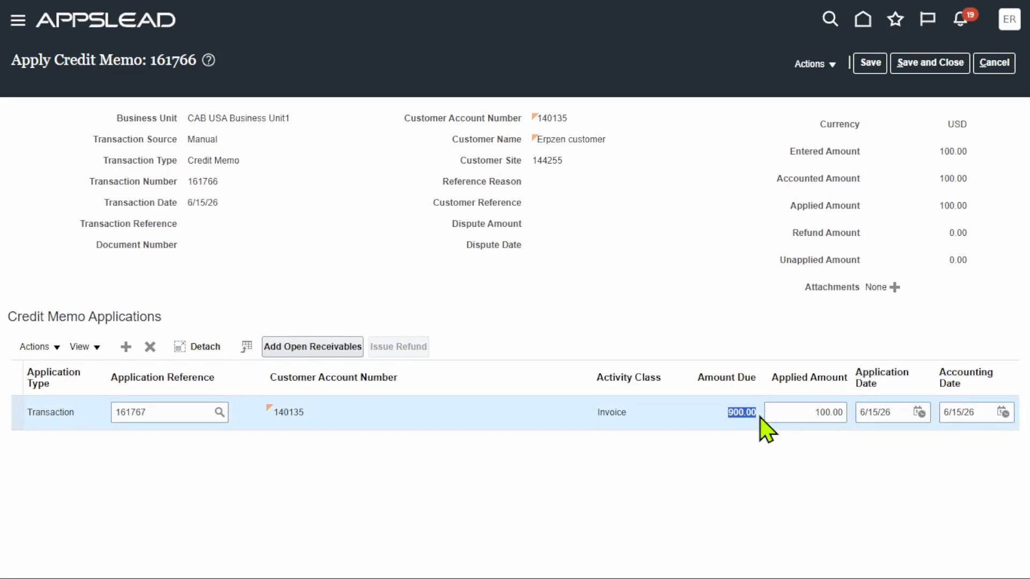
click(684, 491)
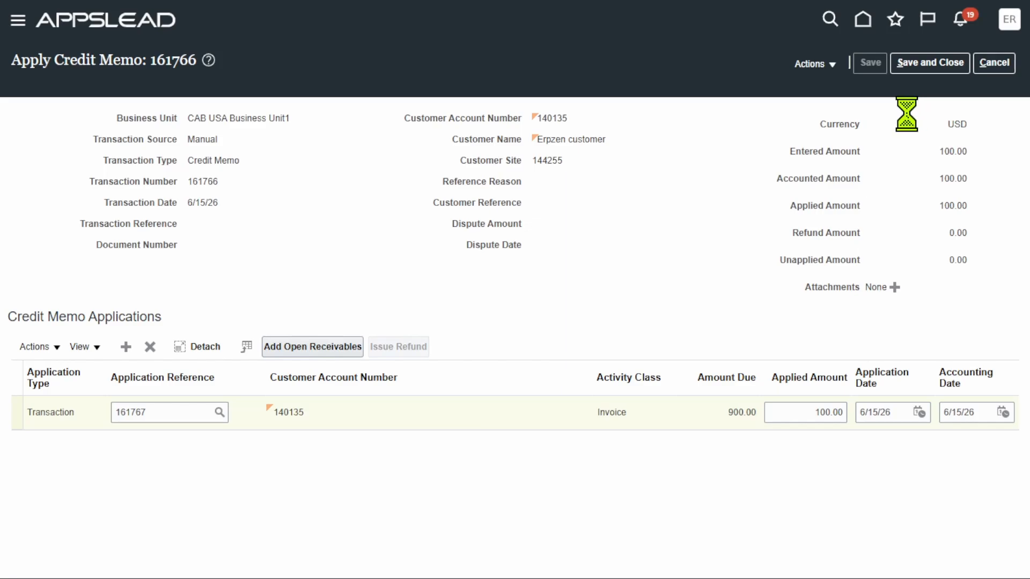
Save and close the credit memo application and return to the home page's Receivables apps
click(932, 62)
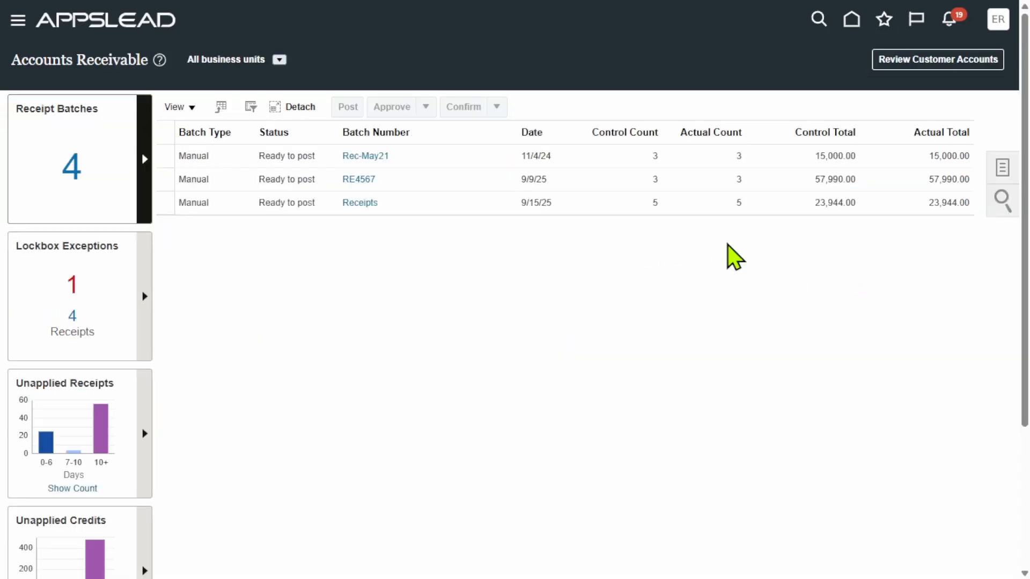
click(852, 21)
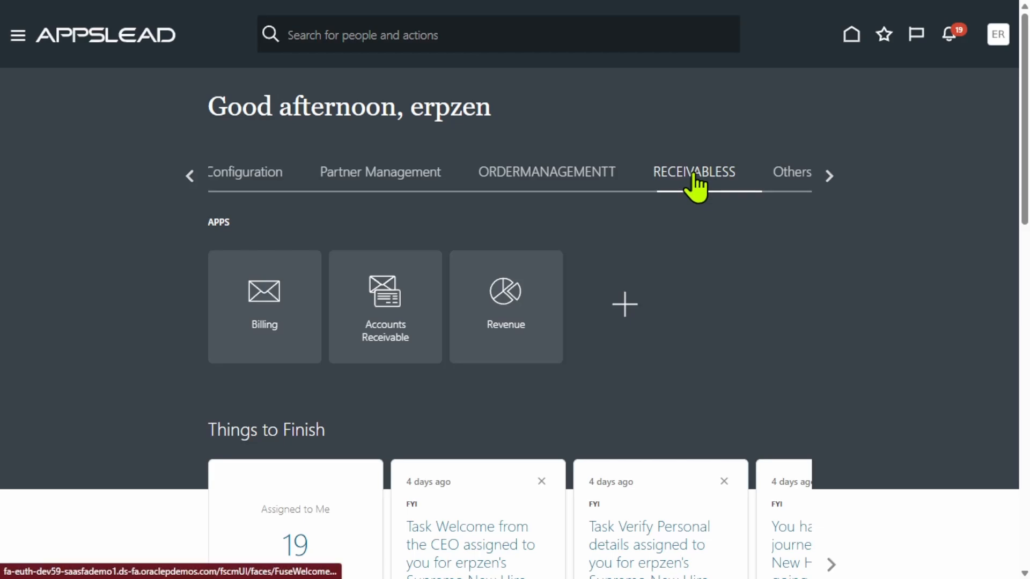
Open the transaction management search page from the Billing work area
click(247, 289)
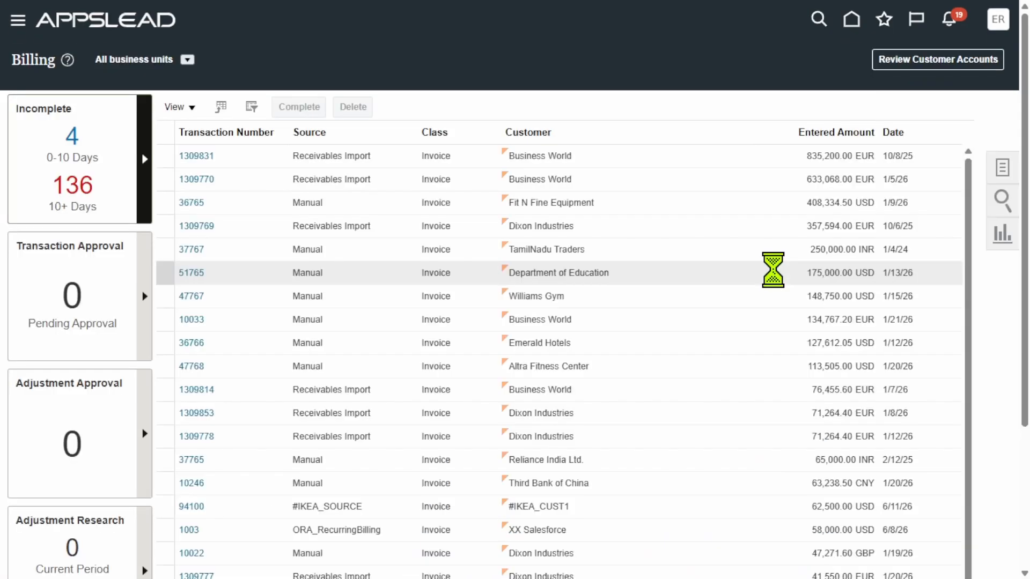
click(1003, 168)
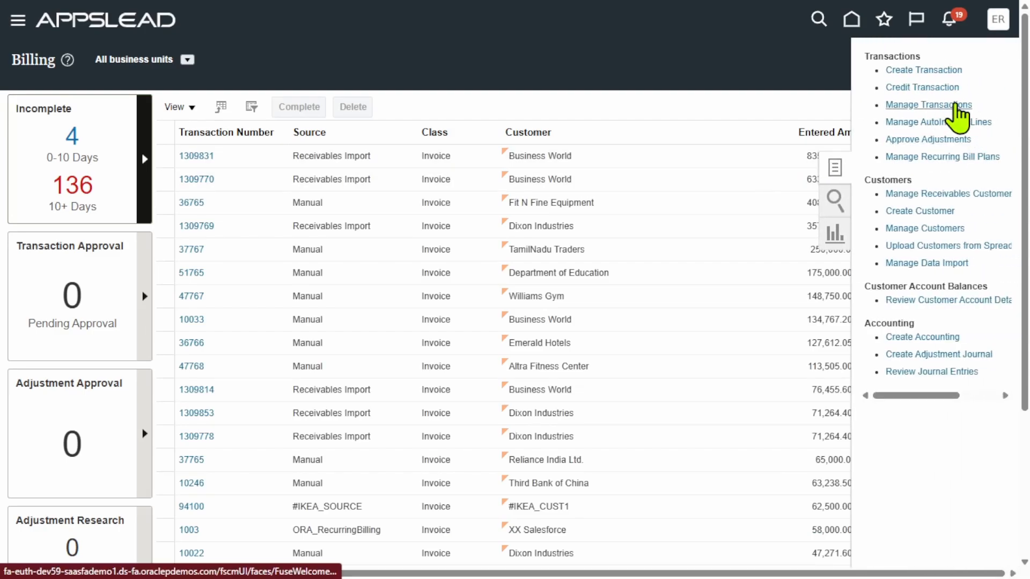
click(955, 105)
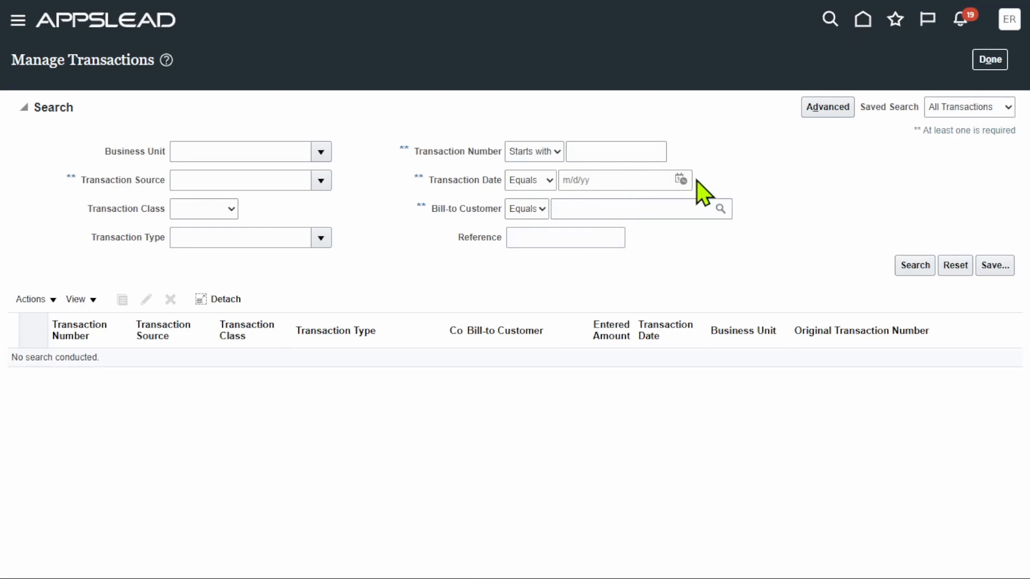
Search for the new invoice by its transaction number and open it for review
click(672, 179)
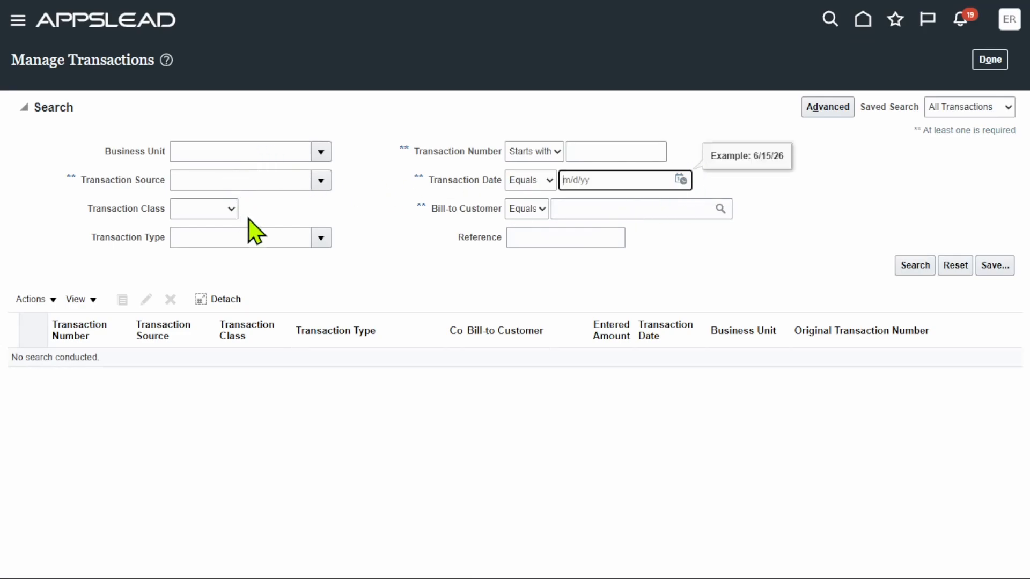
click(584, 149)
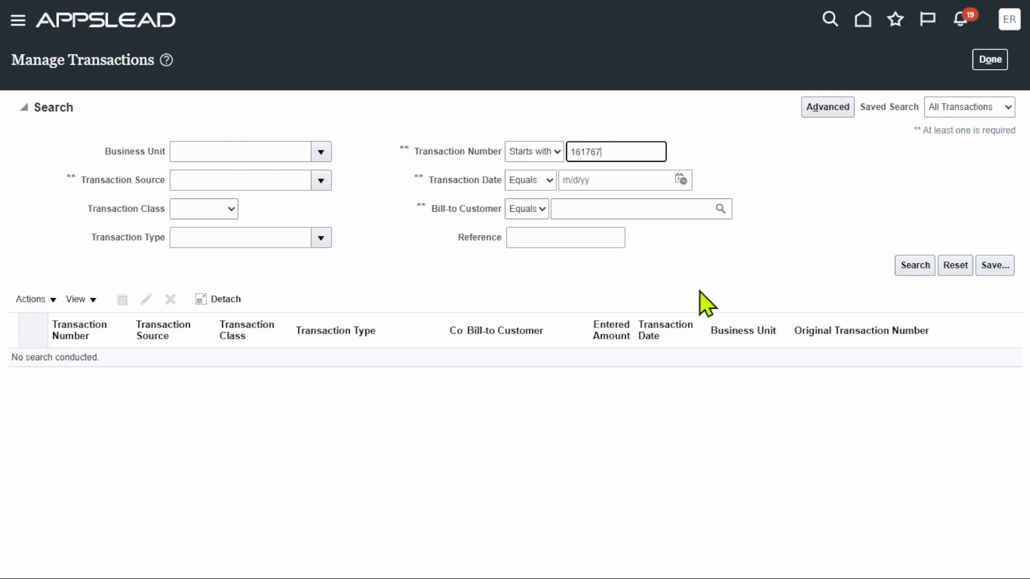
click(916, 268)
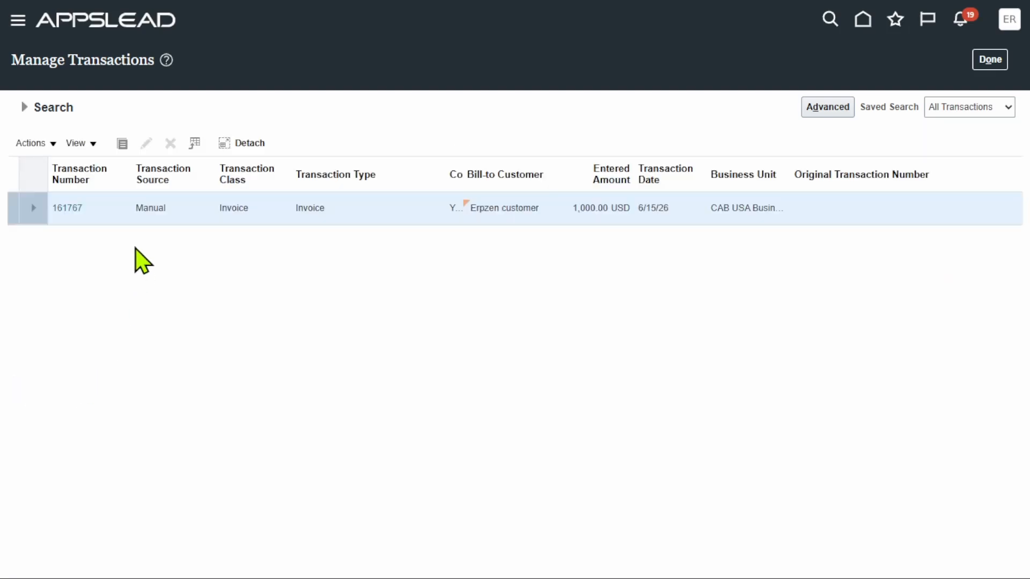
click(64, 209)
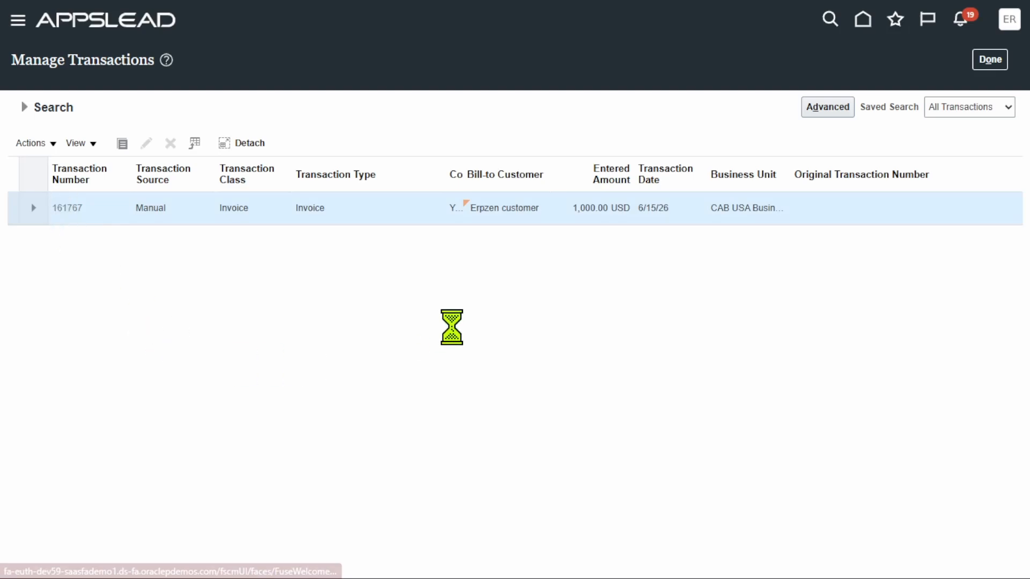
scroll(800, 336, down, 1)
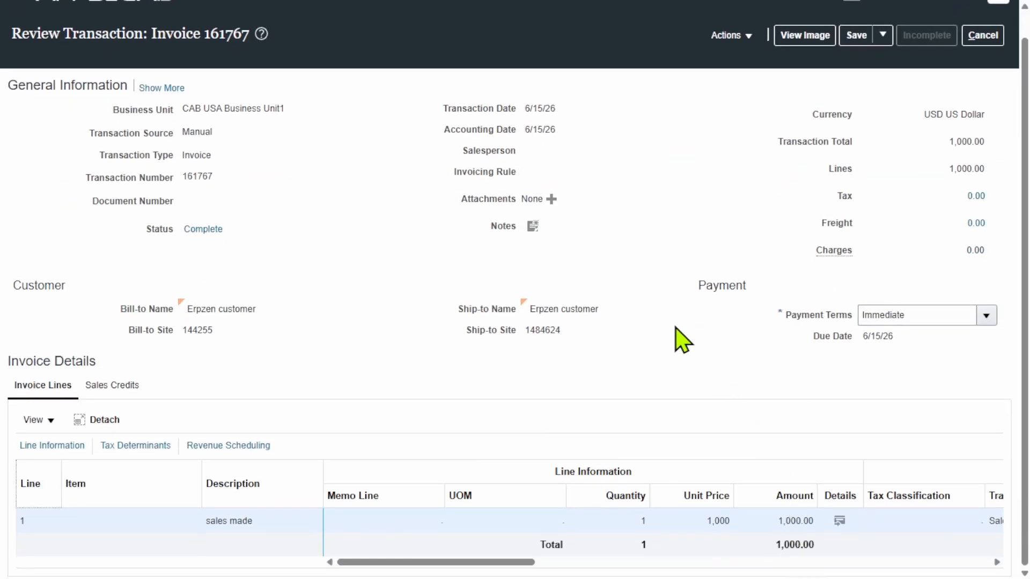
View the invoice's transaction activities and examine the applied credit memo's number, amount, dates and status, closing the activities when finished
click(747, 33)
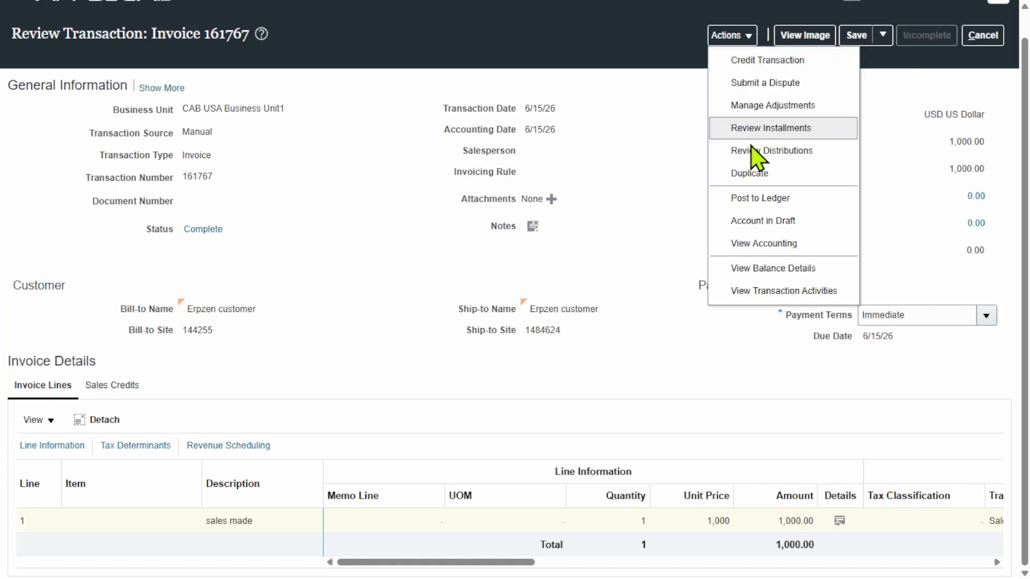
click(779, 290)
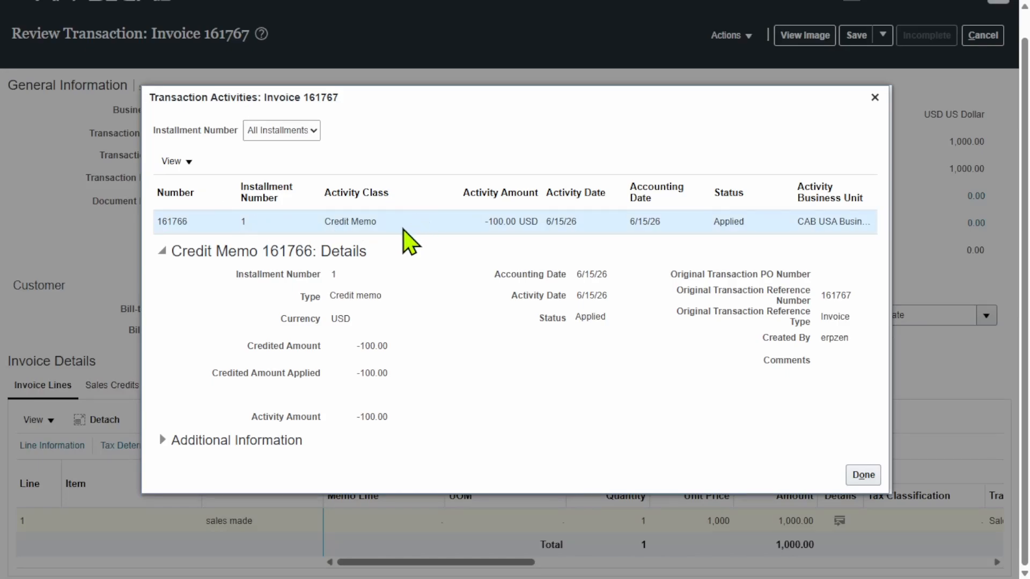
drag(189, 221, 169, 220)
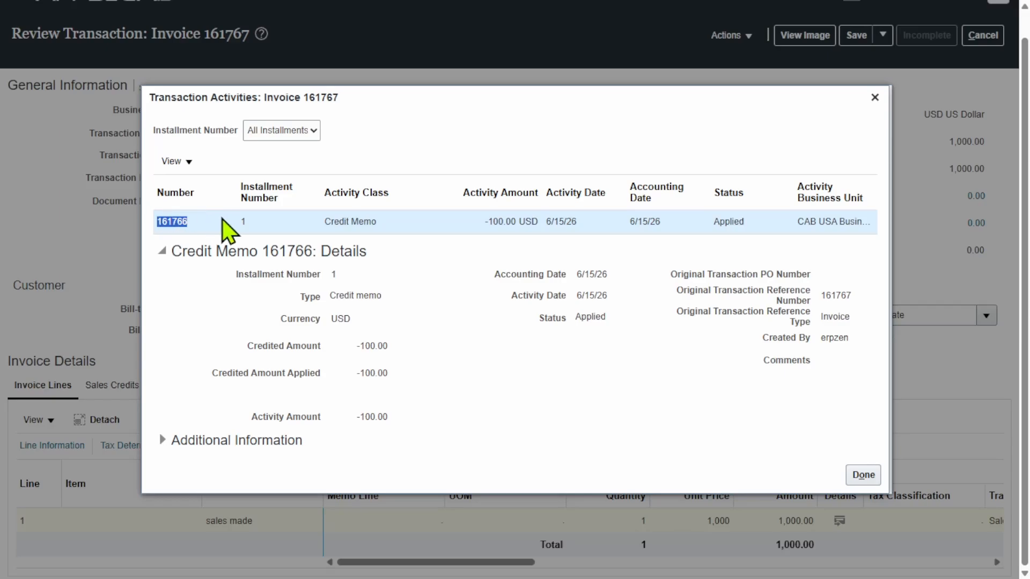
click(267, 226)
drag(541, 221, 496, 221)
drag(582, 226, 547, 224)
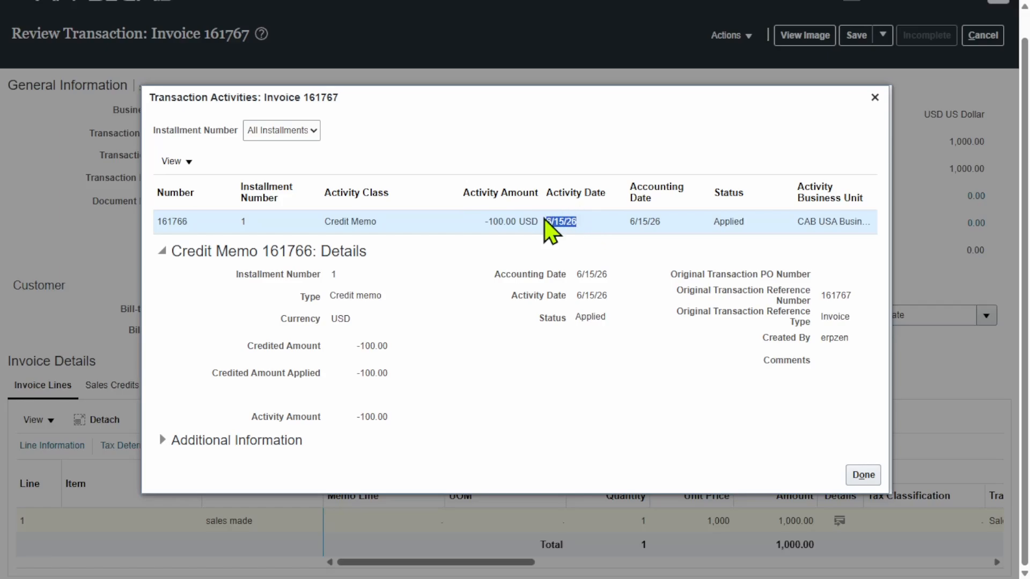
drag(664, 220, 635, 218)
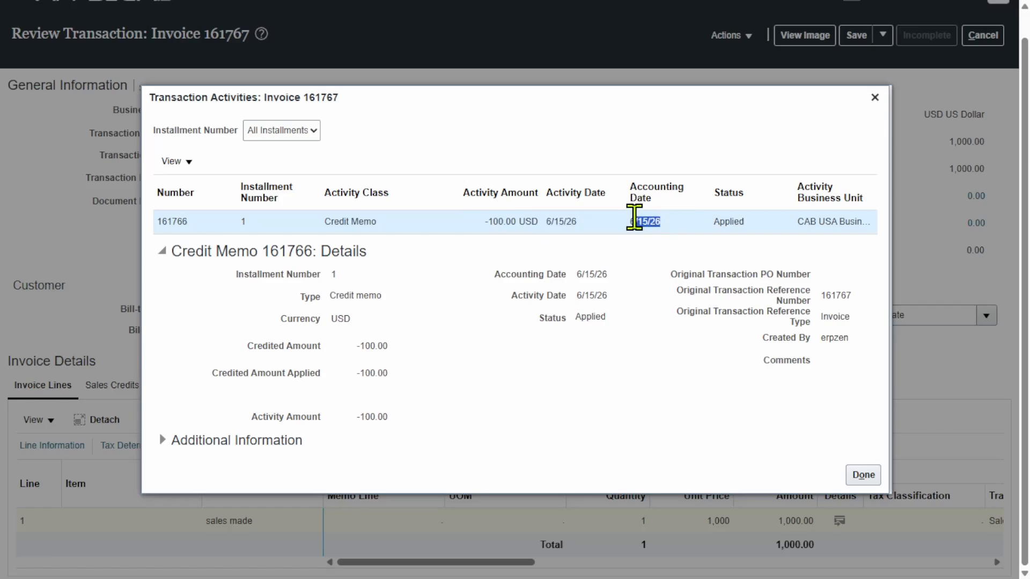
click(716, 222)
click(864, 477)
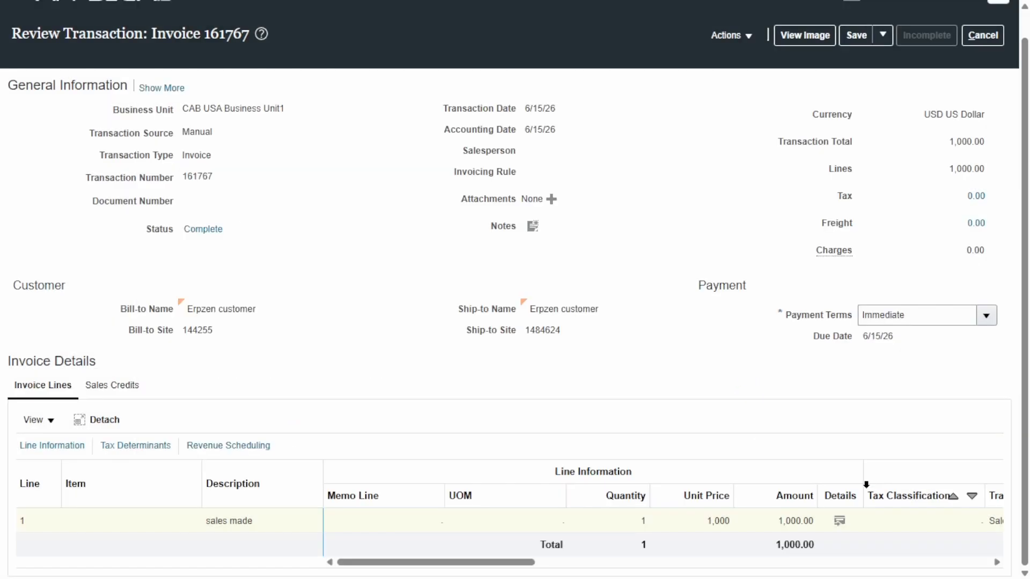
View the invoice's balance details and check the credits/refunds amount and remaining balance, closing the details when finished
click(736, 34)
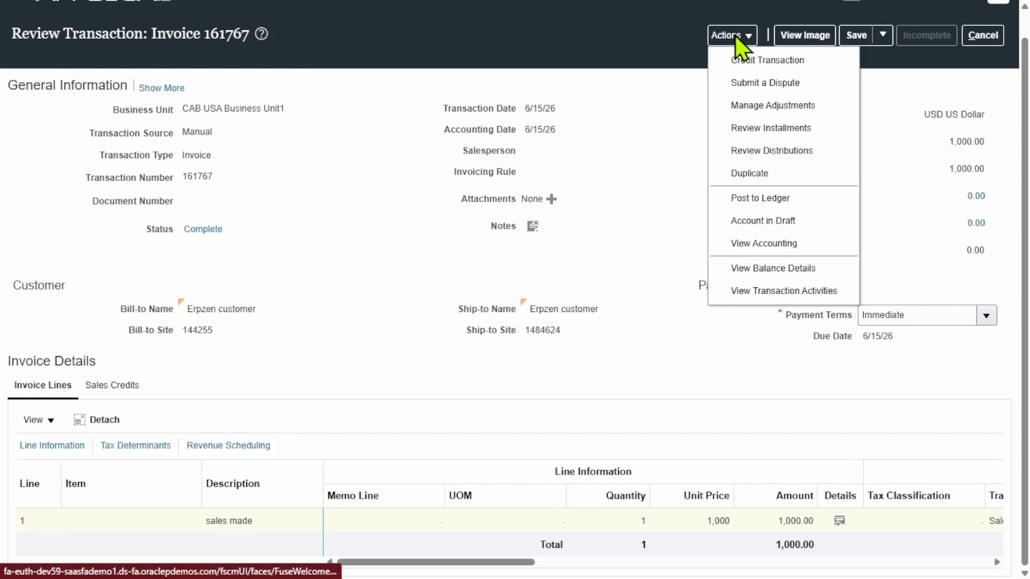
click(781, 269)
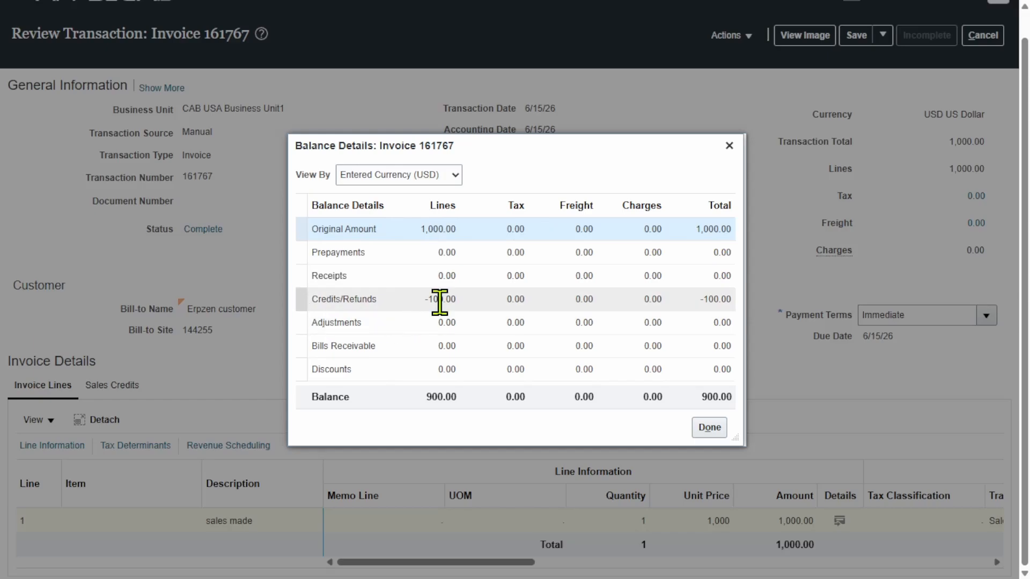
click(485, 294)
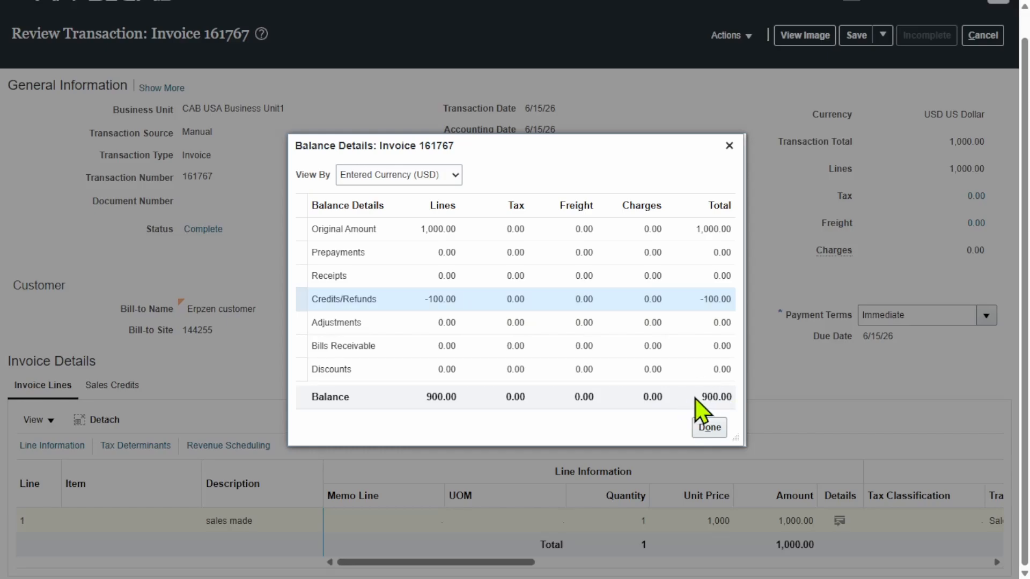
drag(715, 396, 747, 415)
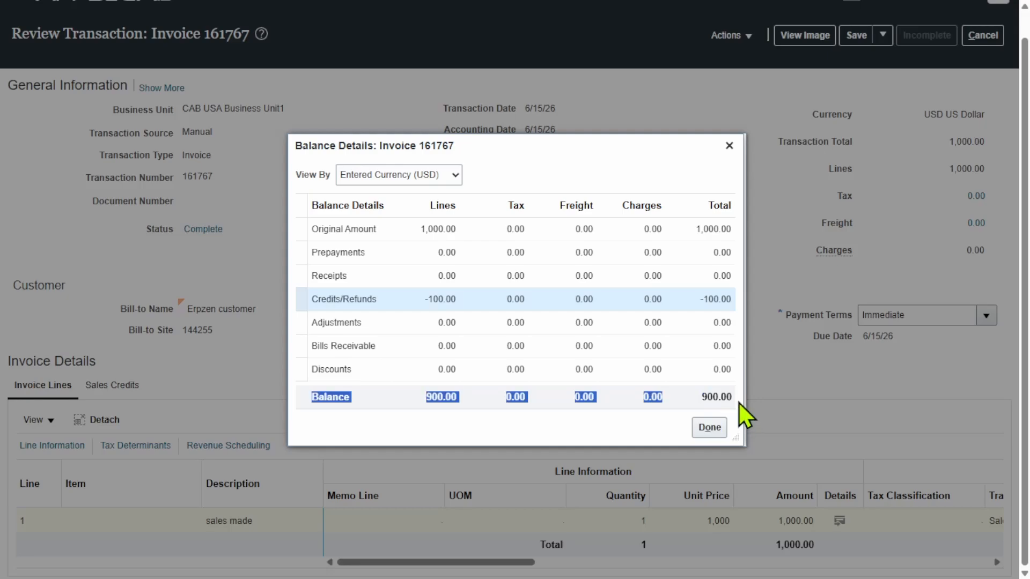
click(710, 427)
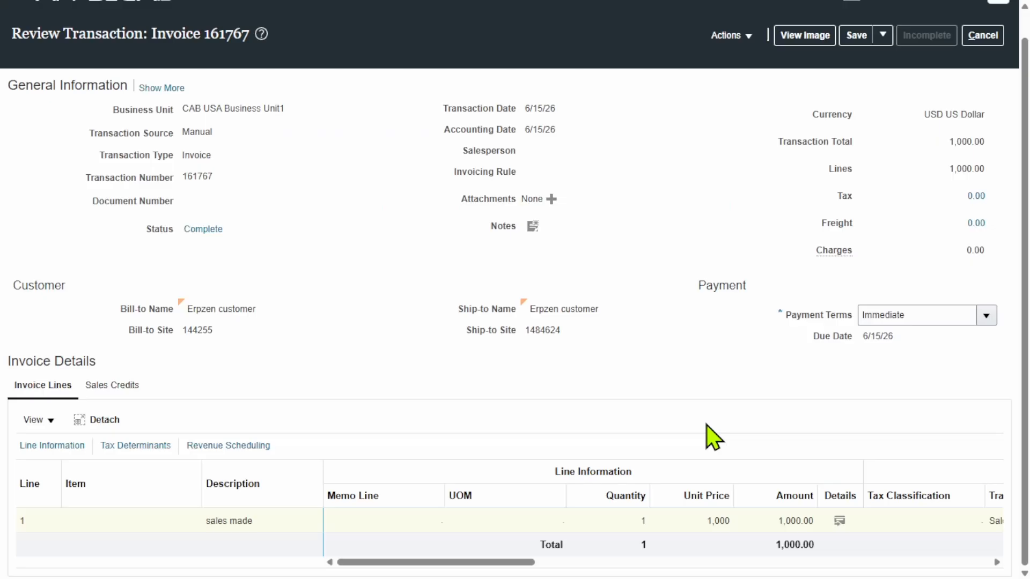
Save and close the reviewed invoice and leave the transaction search for the home page
click(882, 35)
click(887, 61)
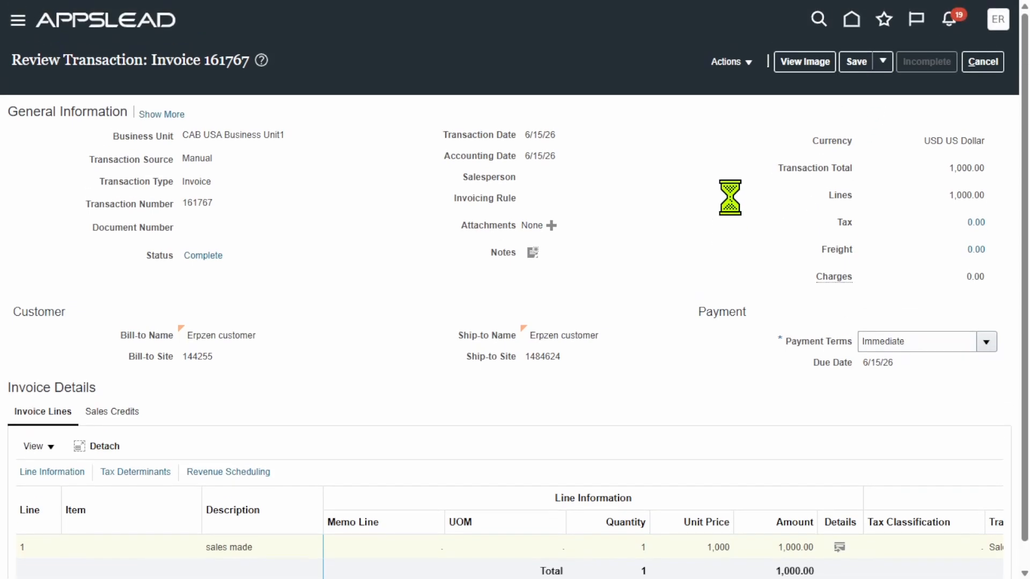
click(860, 23)
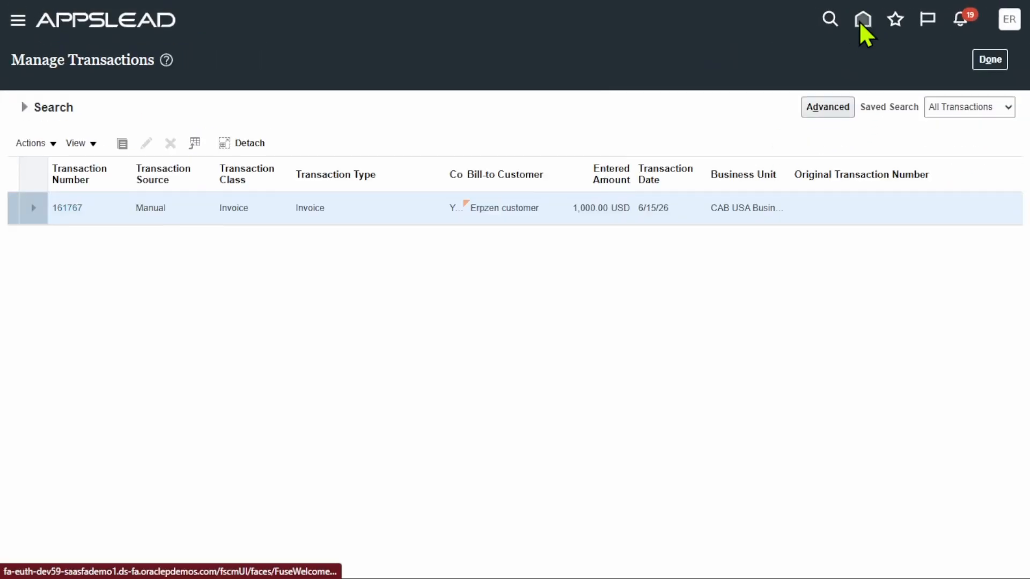